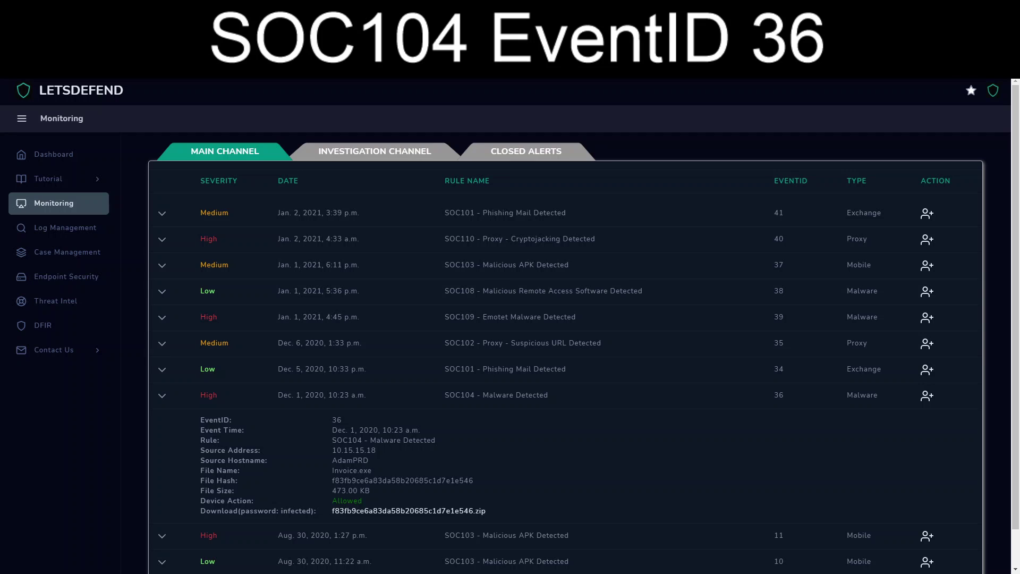
# Select the SOC104 EventID 36 alert details and request ownership of that alert
pyautogui.moveTo(488, 510); pyautogui.dragTo(200, 419)
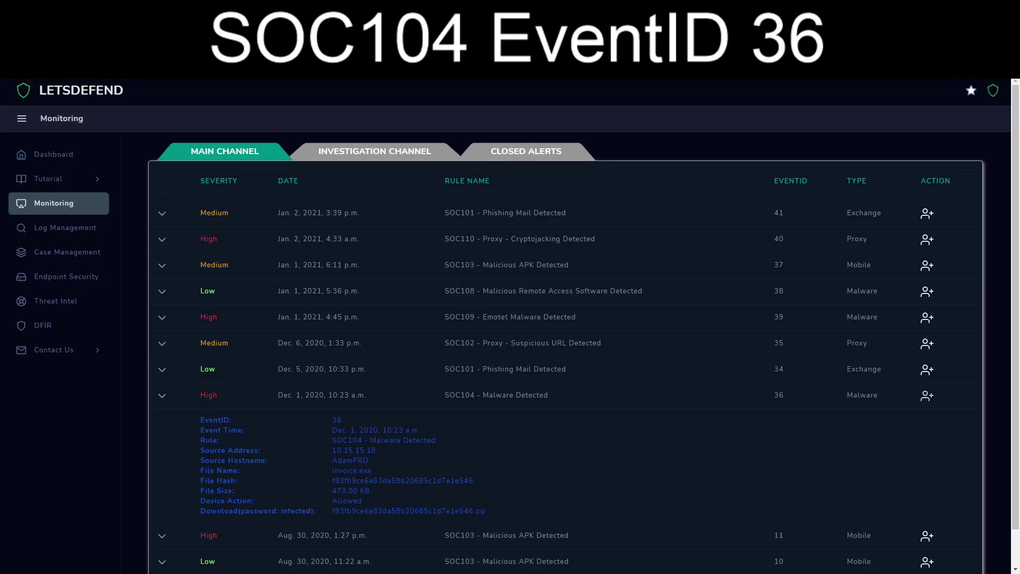
pyautogui.click(926, 395)
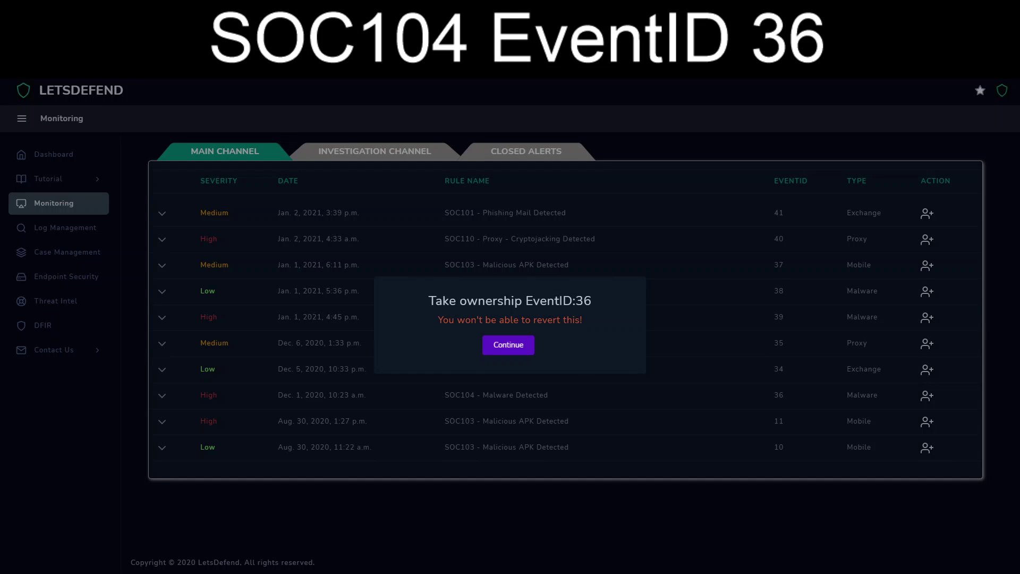
# Confirm ownership of EventID 36 and select its source address in the Investigation Channel
pyautogui.press('Return')
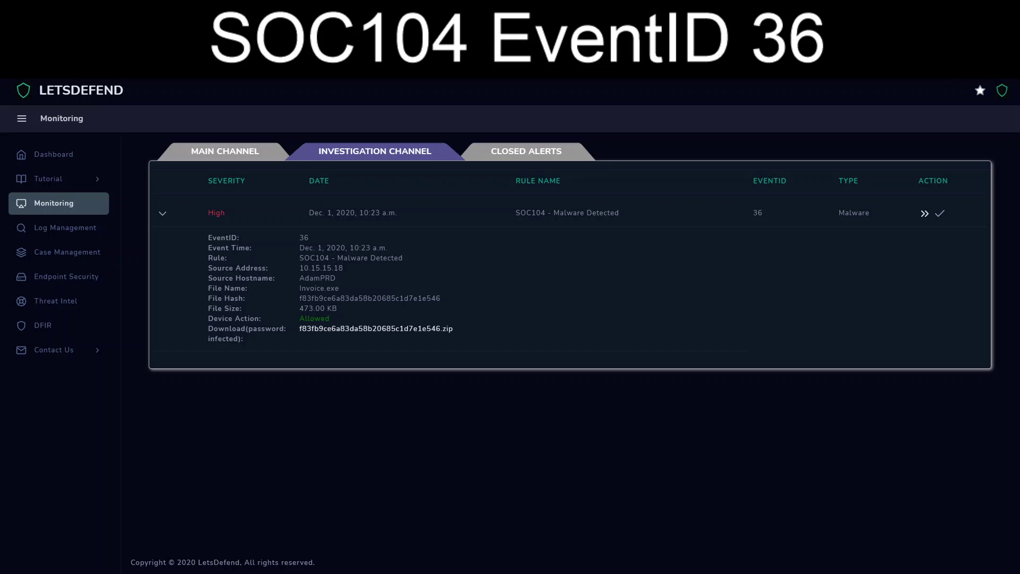
pyautogui.moveTo(344, 268); pyautogui.dragTo(304, 268)
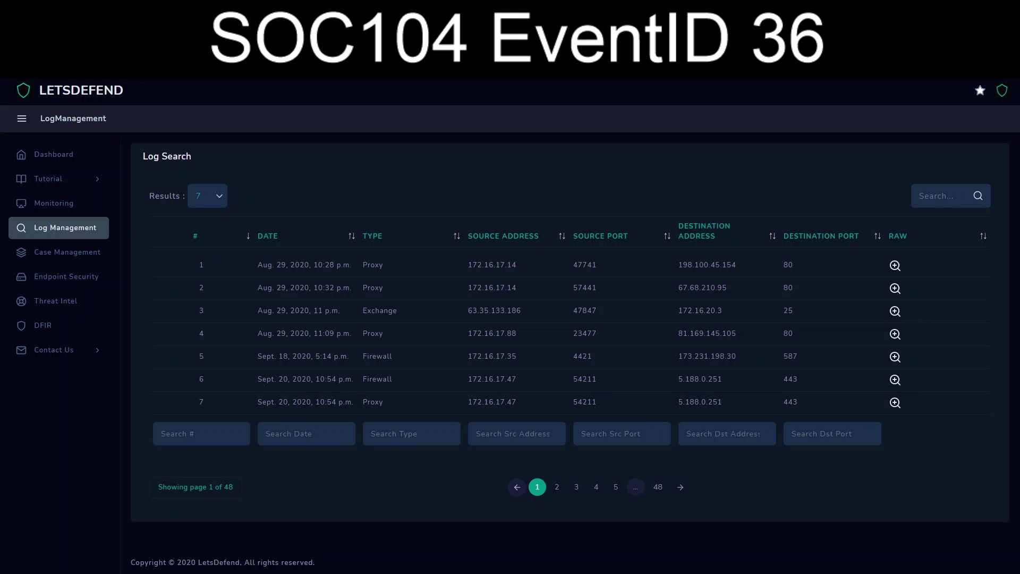
# Filter logs by source 10.15.15.18 and inspect the raw proxy log to 92.63.8.47
pyautogui.write('10.15.15.18')
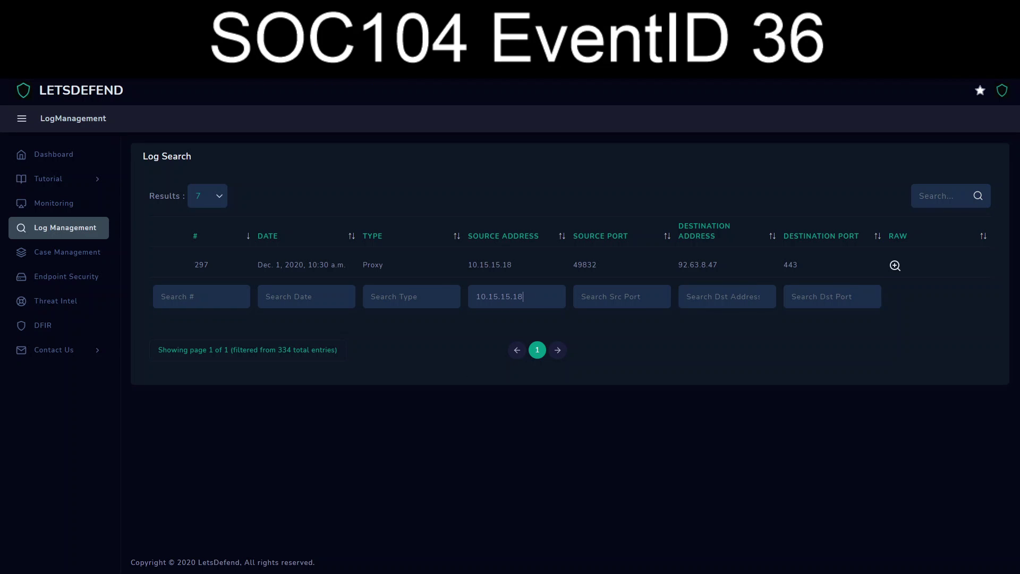
pyautogui.click(895, 266)
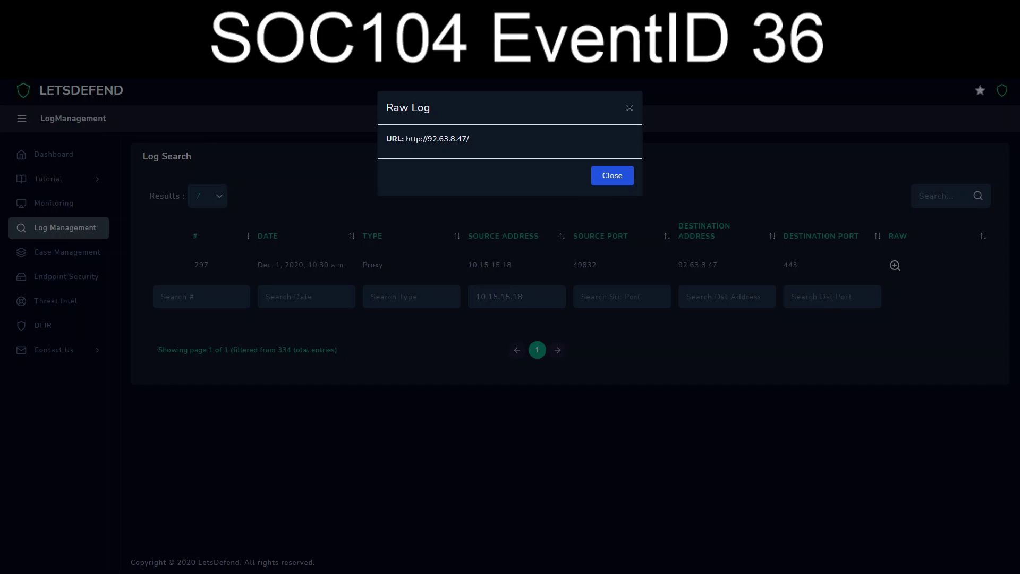
pyautogui.click(613, 176)
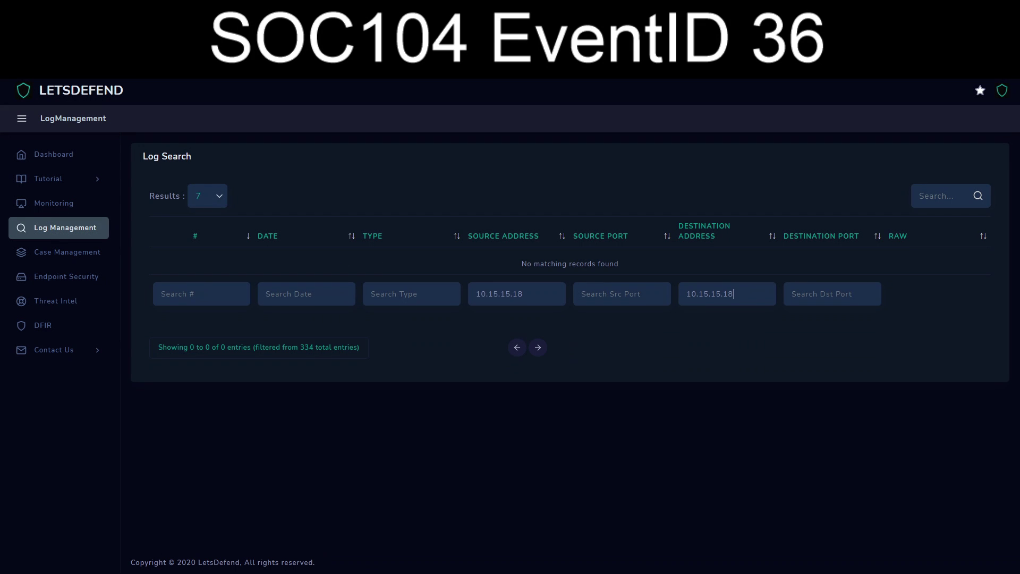
# Clear the source and destination address filters from the log search
pyautogui.press('BackSpace')
pyautogui.hotkey('shift', 'Tab')
pyautogui.press('BackSpace')
pyautogui.write('10.15.15.18')
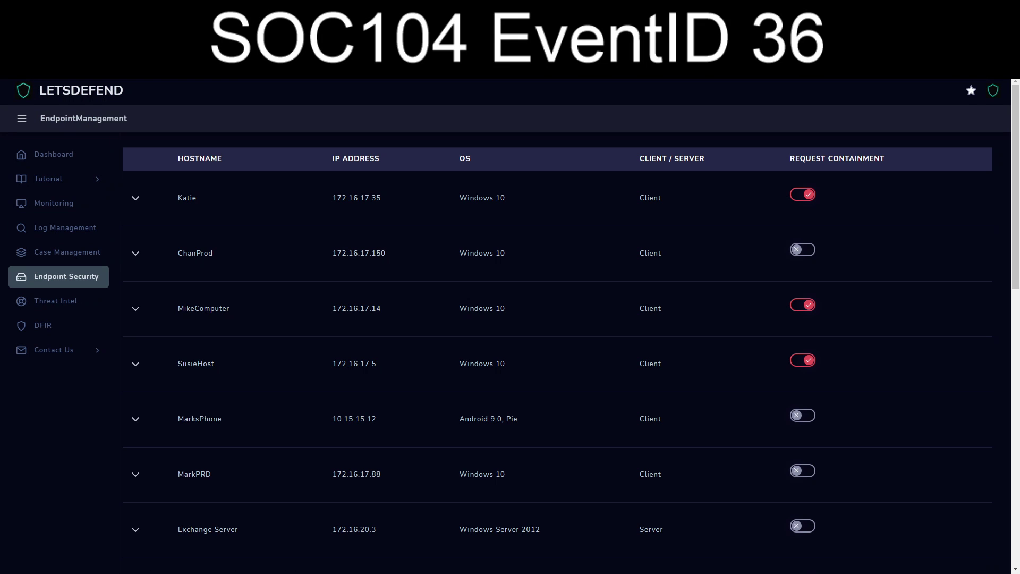
pyautogui.scroll(-1, 557, 351)
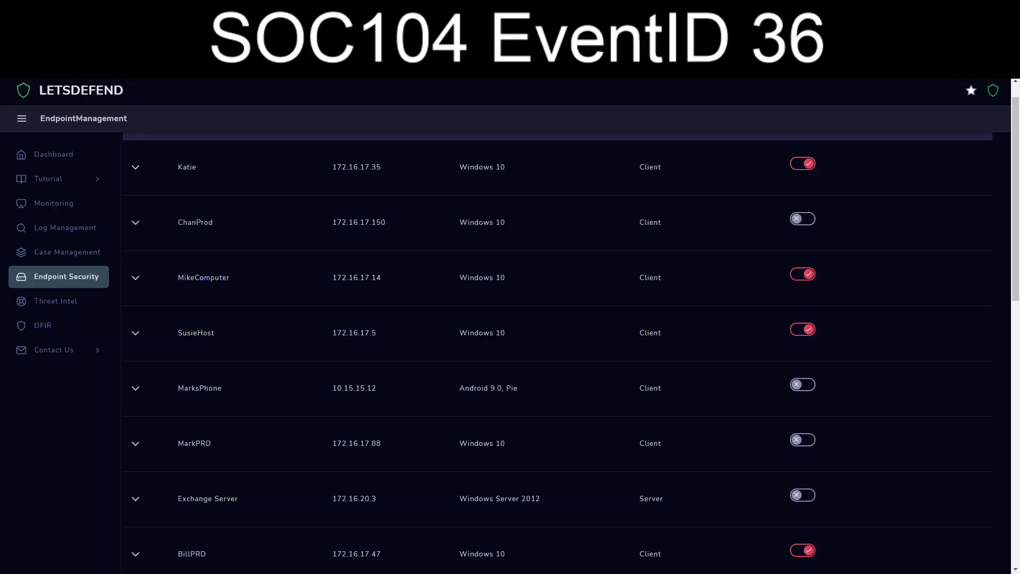
pyautogui.scroll(-2, 558, 351)
pyautogui.scroll(-3, 557, 351)
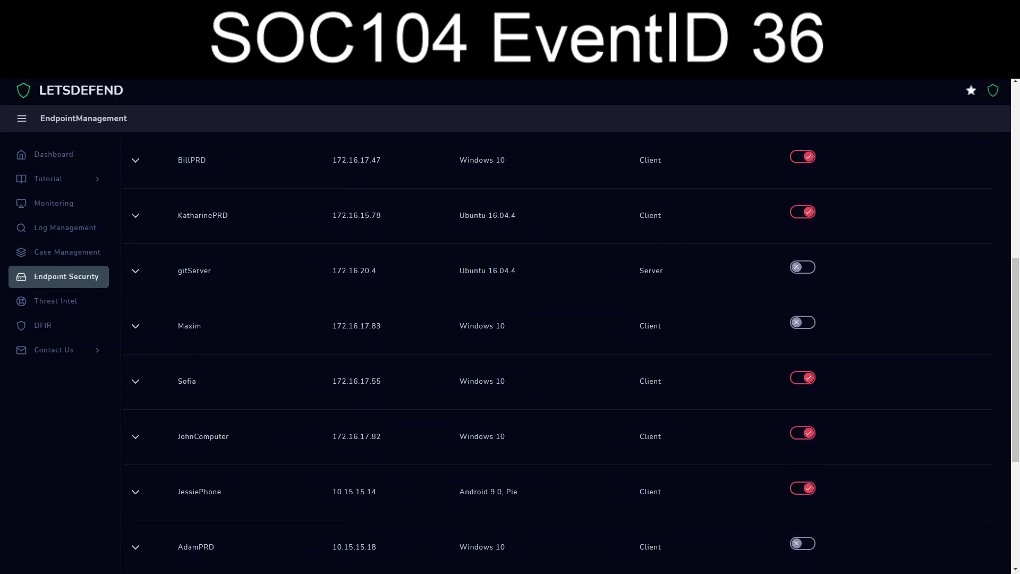
pyautogui.scroll(-3, 558, 350)
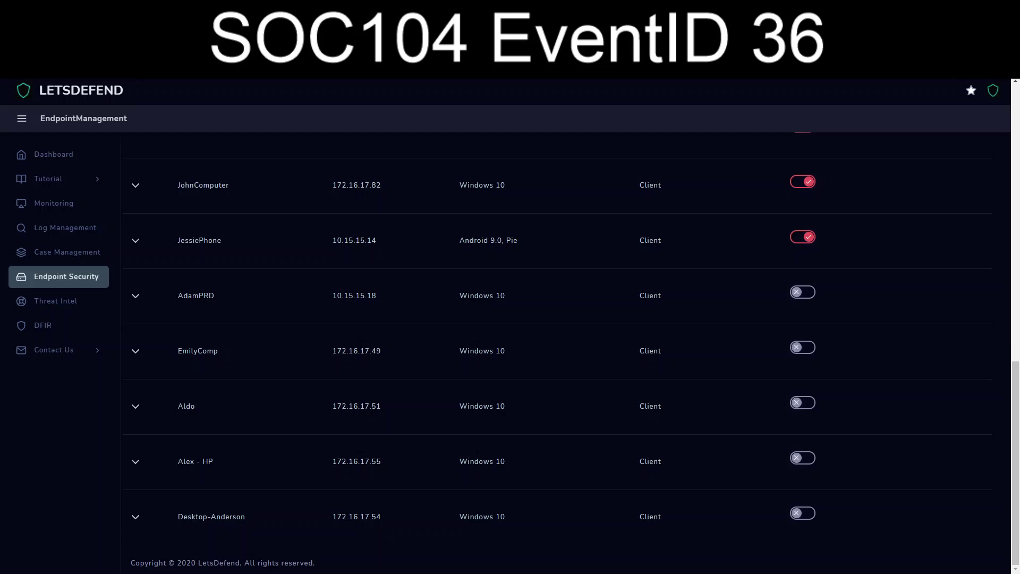
# Review AdamPRD's process and network connection histories
pyautogui.click(135, 295)
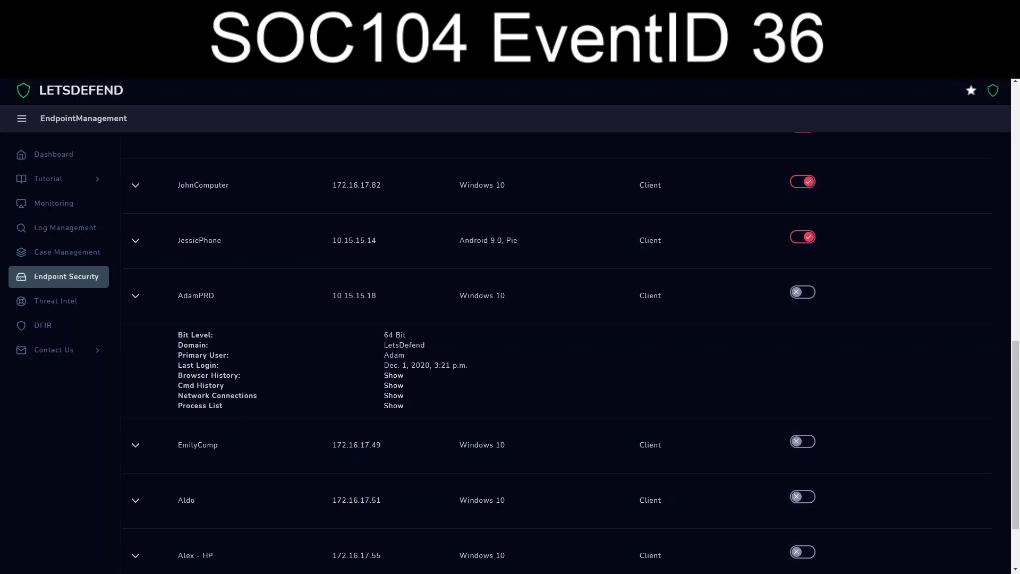
pyautogui.click(394, 406)
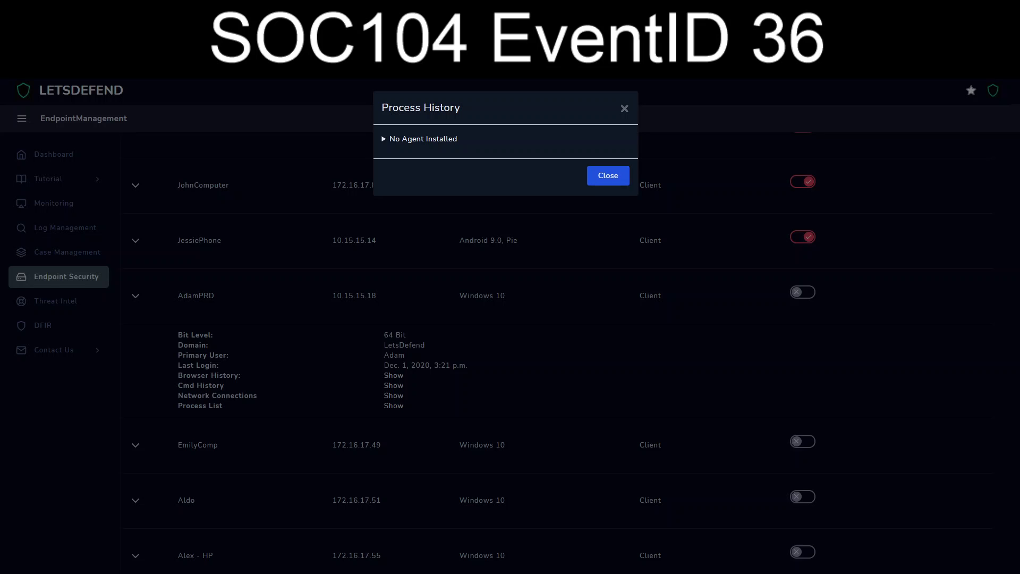
pyautogui.click(608, 175)
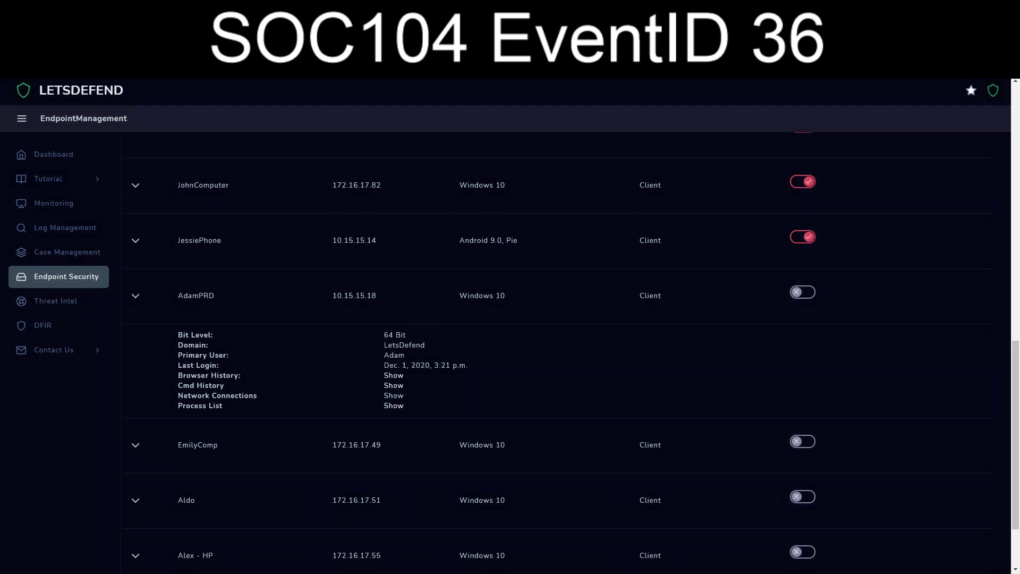
pyautogui.click(394, 396)
pyautogui.click(608, 178)
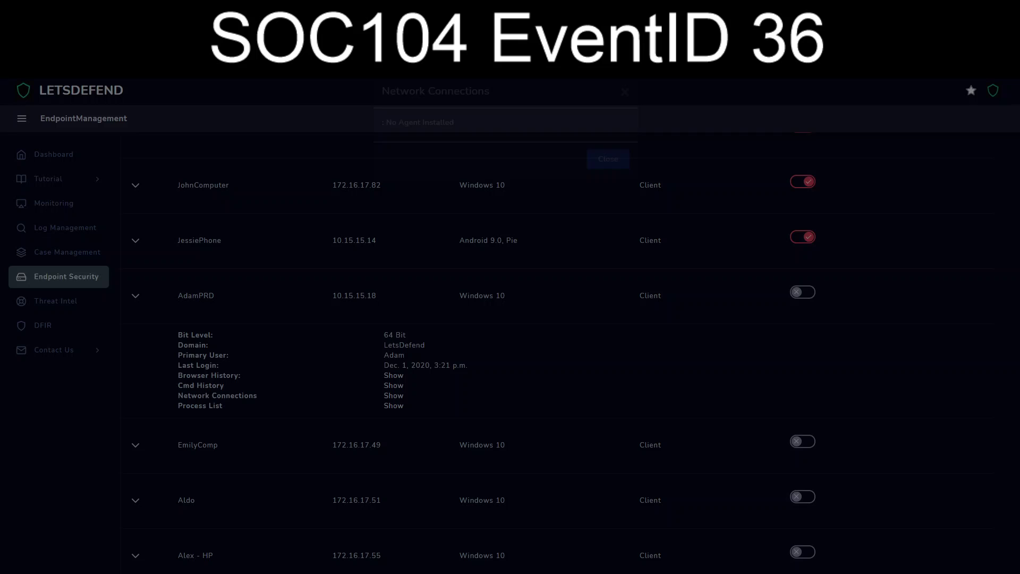
# Review AdamPRD's command and browser histories, then refresh and re-expand the host
pyautogui.click(394, 385)
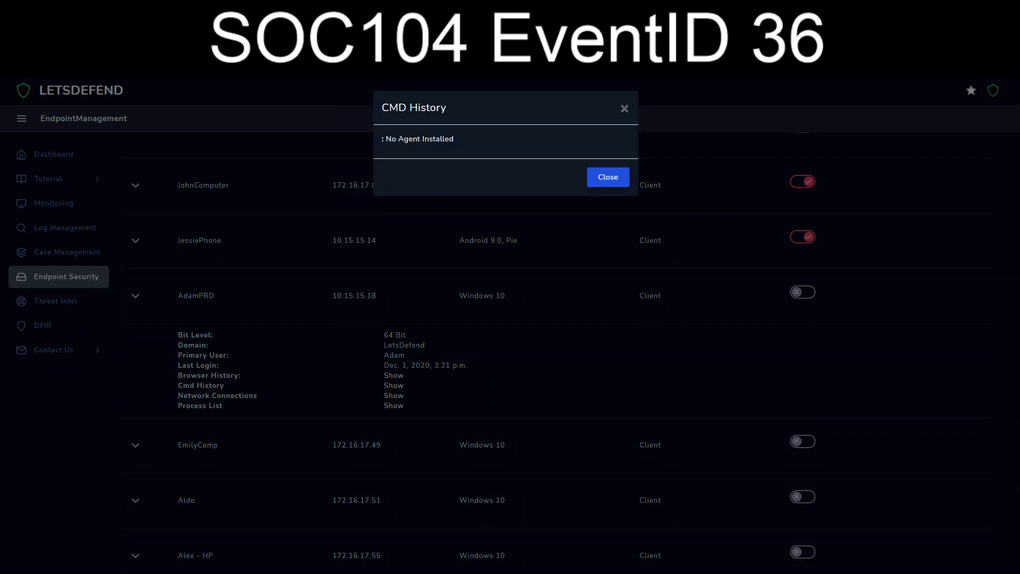
pyautogui.click(608, 178)
pyautogui.click(394, 375)
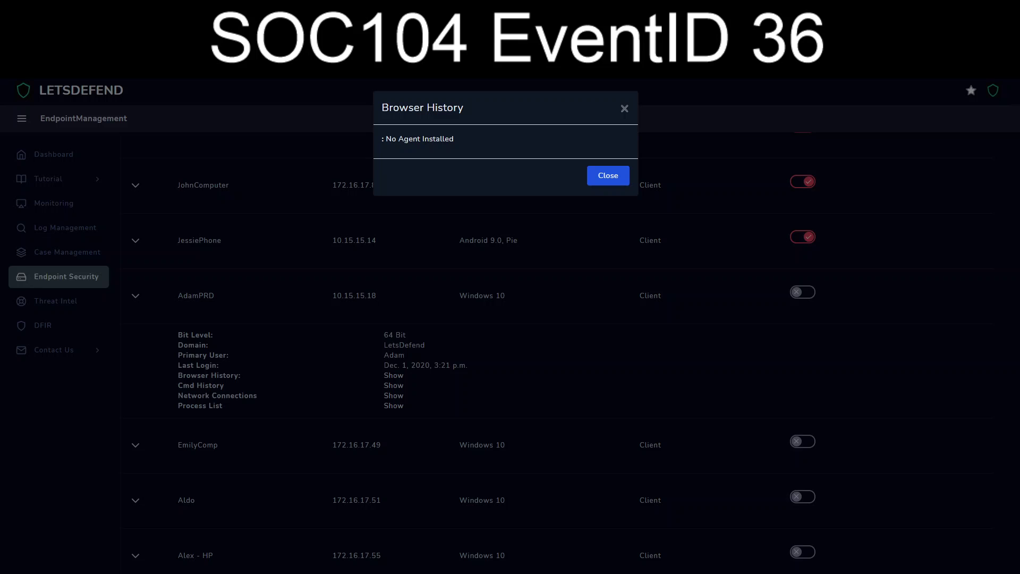
pyautogui.click(608, 175)
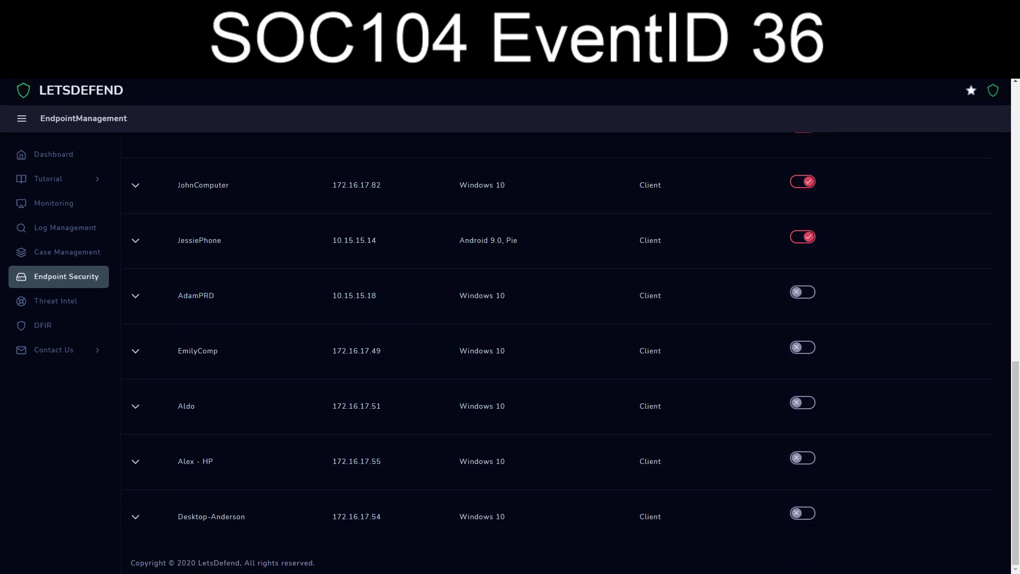
pyautogui.press('F5')
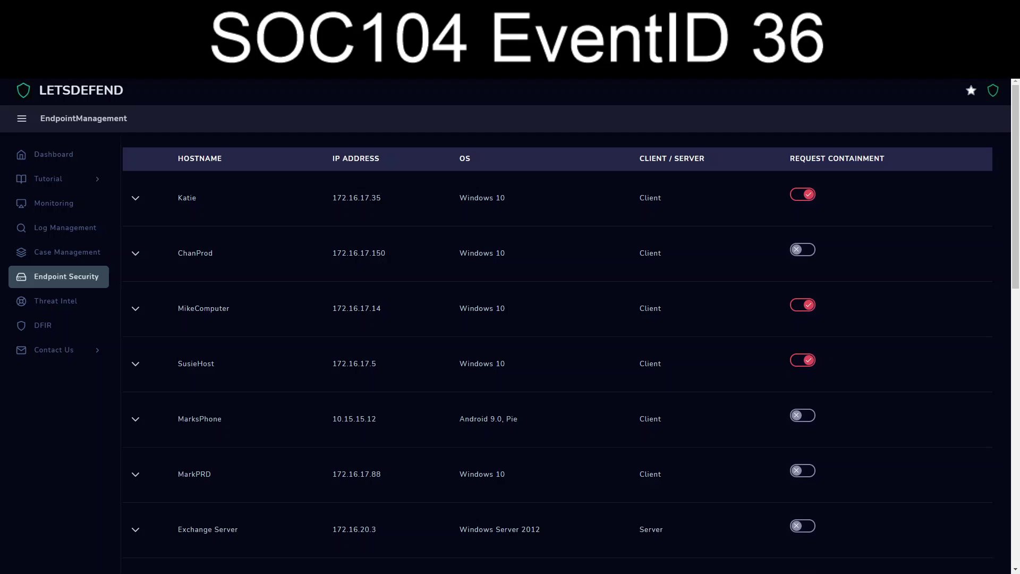
pyautogui.scroll(-2, 558, 359)
pyautogui.scroll(-3, 558, 359)
pyautogui.scroll(-3, 558, 359)
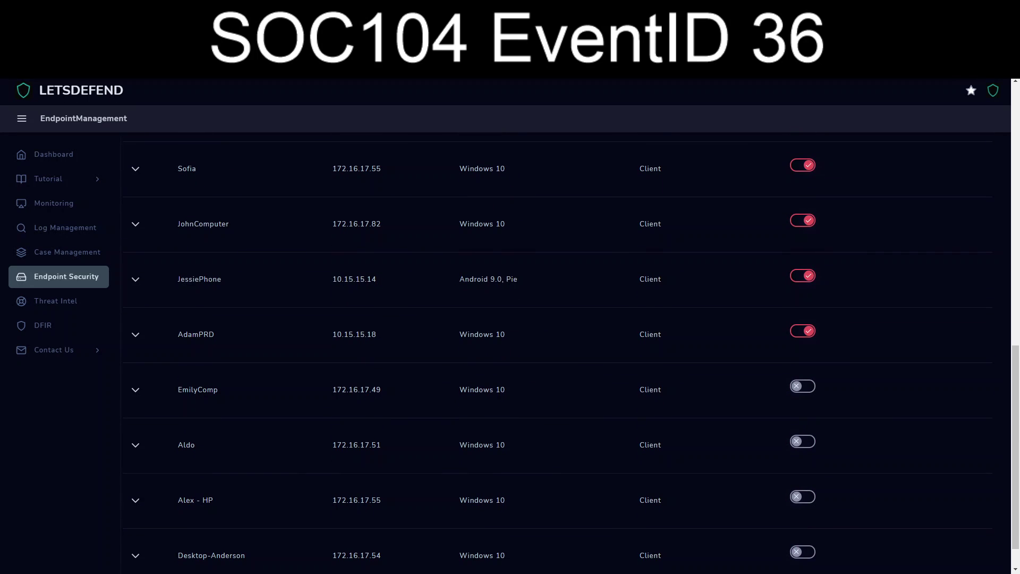
pyautogui.click(136, 334)
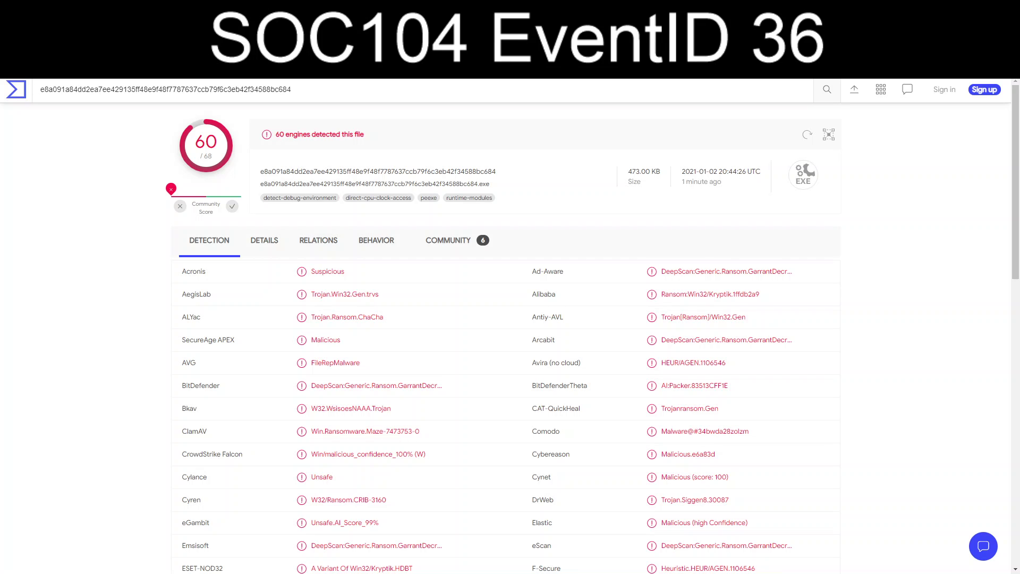
pyautogui.scroll(-1, 511, 339)
pyautogui.scroll(-1, 510, 339)
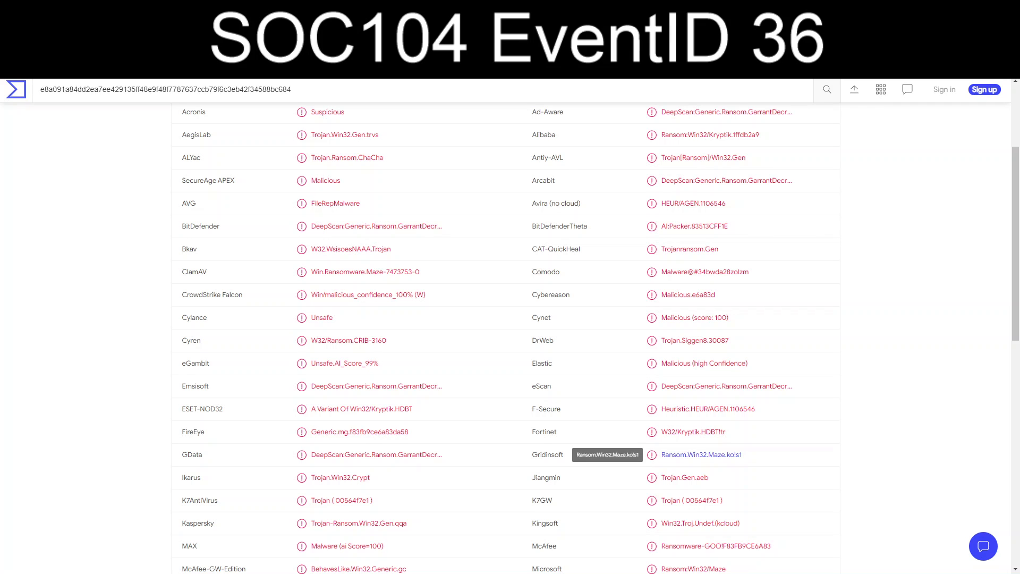
pyautogui.scroll(-1, 693, 456)
pyautogui.scroll(-2, 694, 456)
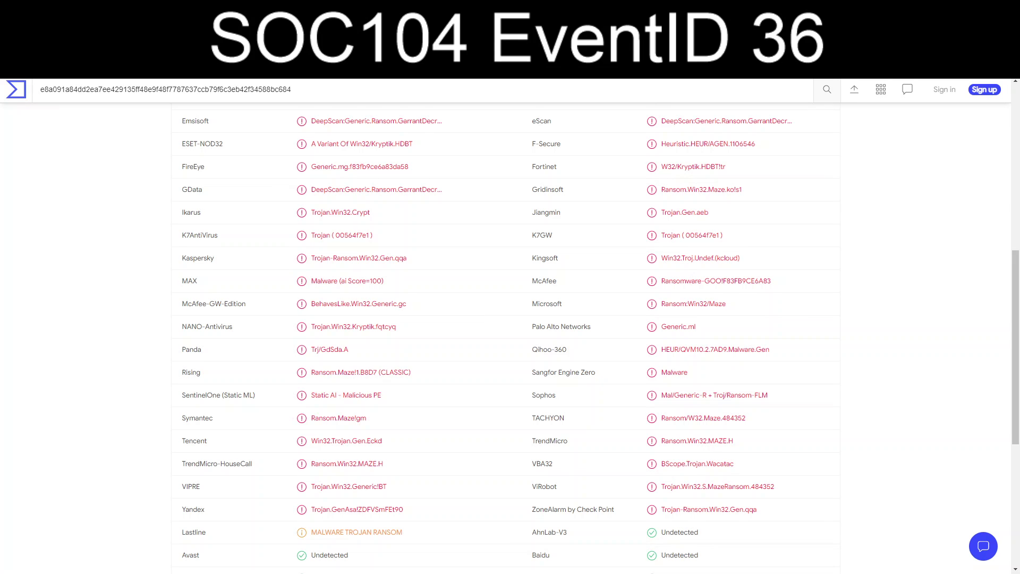
pyautogui.scroll(3, 327, 418)
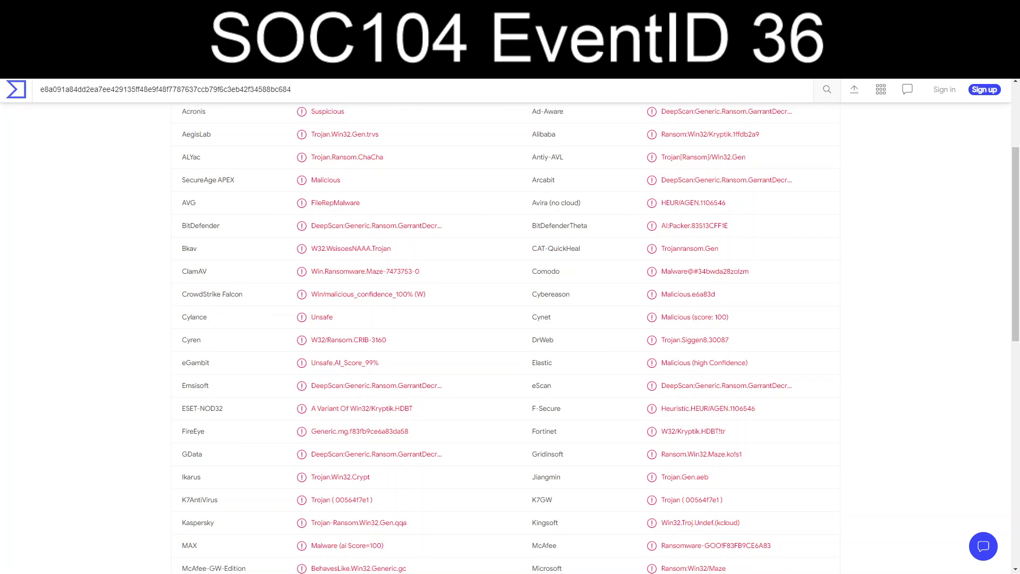
pyautogui.scroll(2, 510, 329)
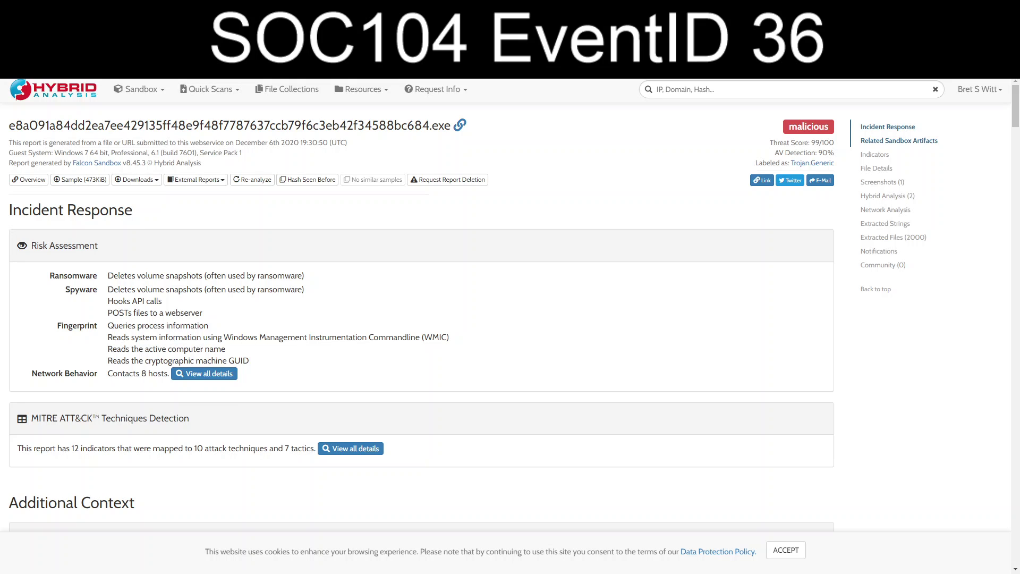
# Select the December 6th 2020 report date on the sandbox report
pyautogui.moveTo(235, 142); pyautogui.dragTo(298, 141)
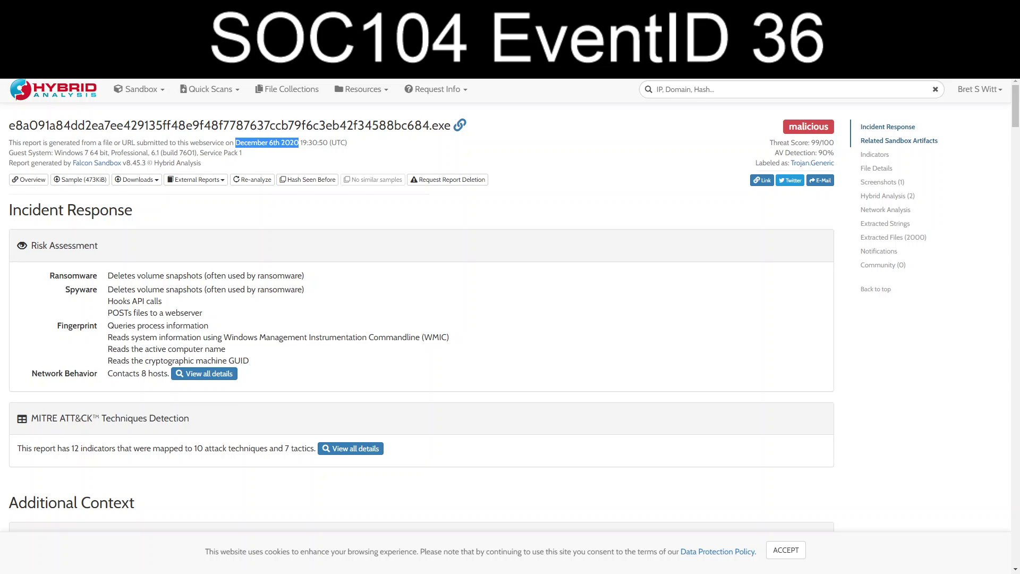
pyautogui.scroll(-4, 422, 318)
pyautogui.scroll(-2, 421, 319)
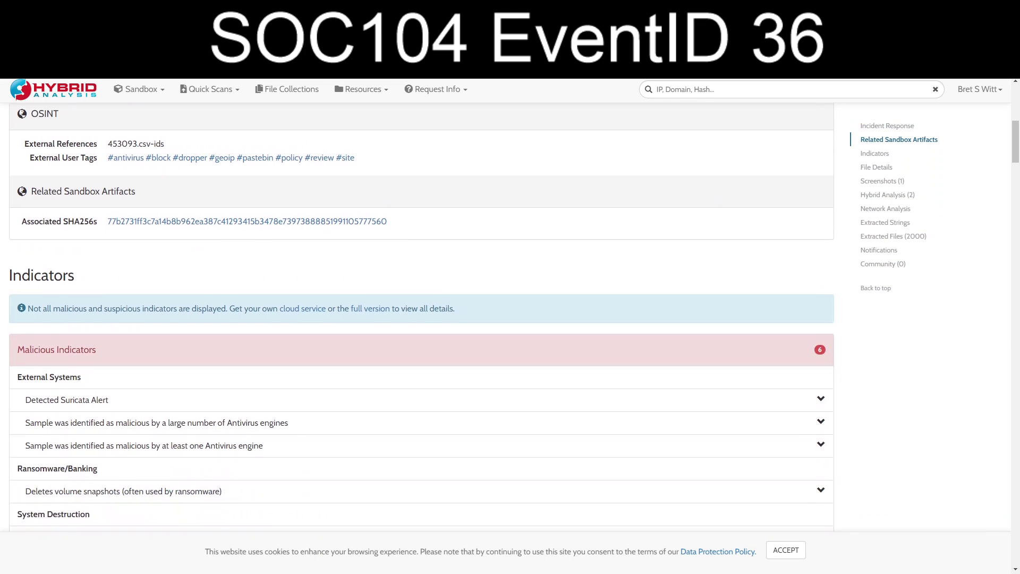
pyautogui.scroll(-4, 421, 318)
pyautogui.scroll(-1, 99, 293)
pyautogui.scroll(-3, 98, 293)
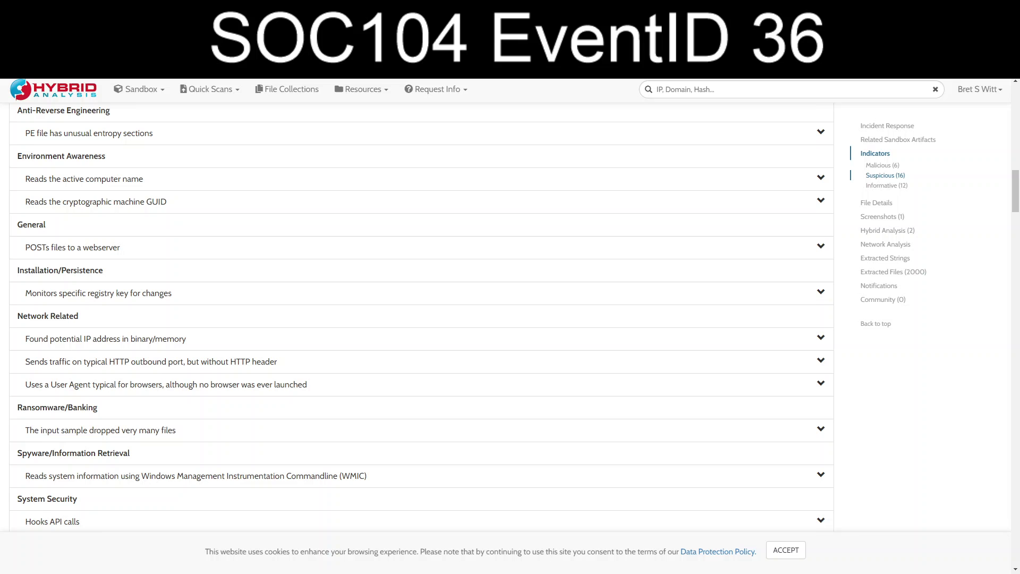
pyautogui.scroll(-1, 98, 292)
pyautogui.scroll(-3, 98, 293)
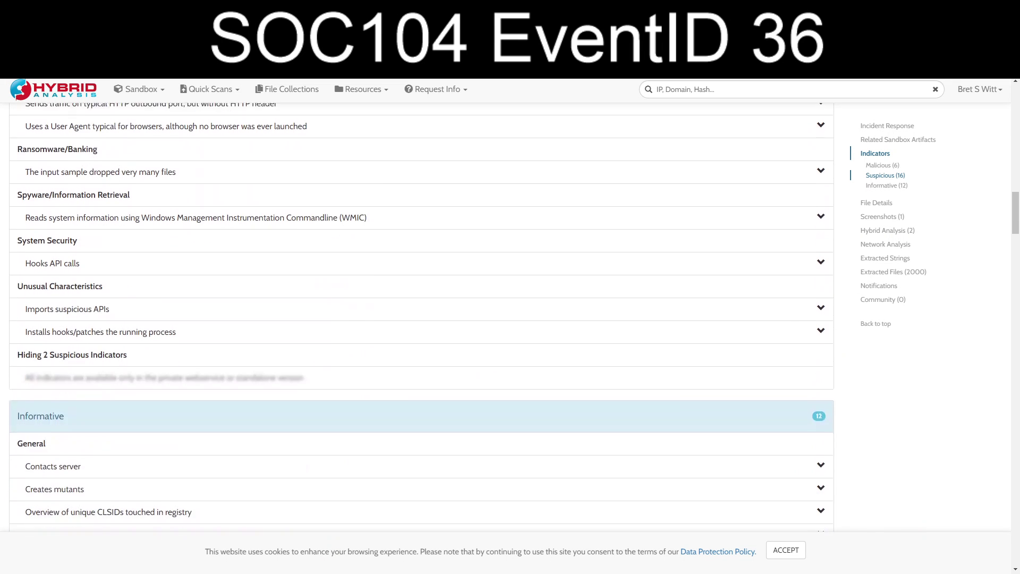
pyautogui.scroll(1, 421, 319)
pyautogui.scroll(10, 421, 318)
pyautogui.scroll(1, 420, 319)
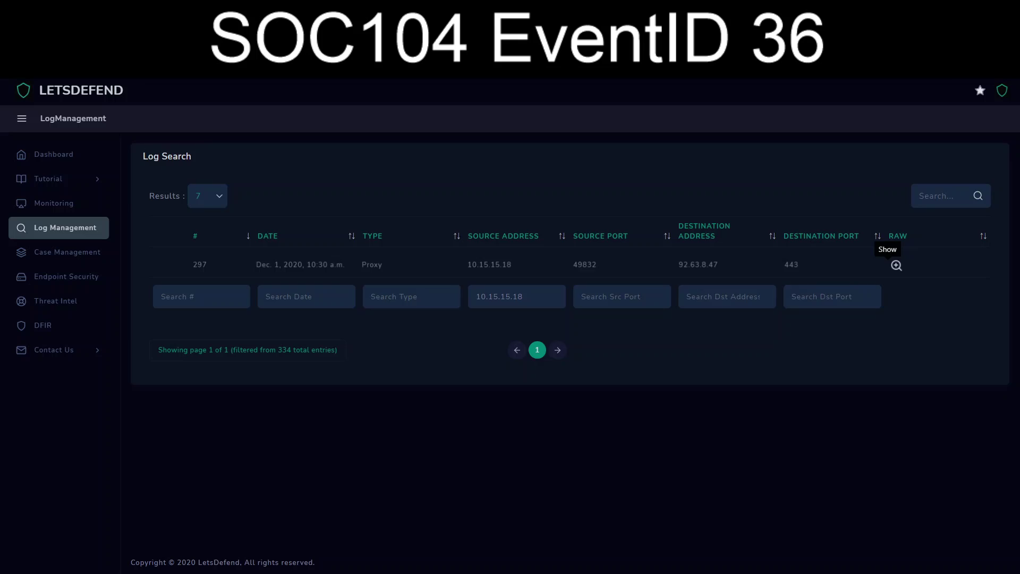
# View and close the raw log of the 10.15.15.18 to 92.63.8.47 proxy entry
pyautogui.click(898, 265)
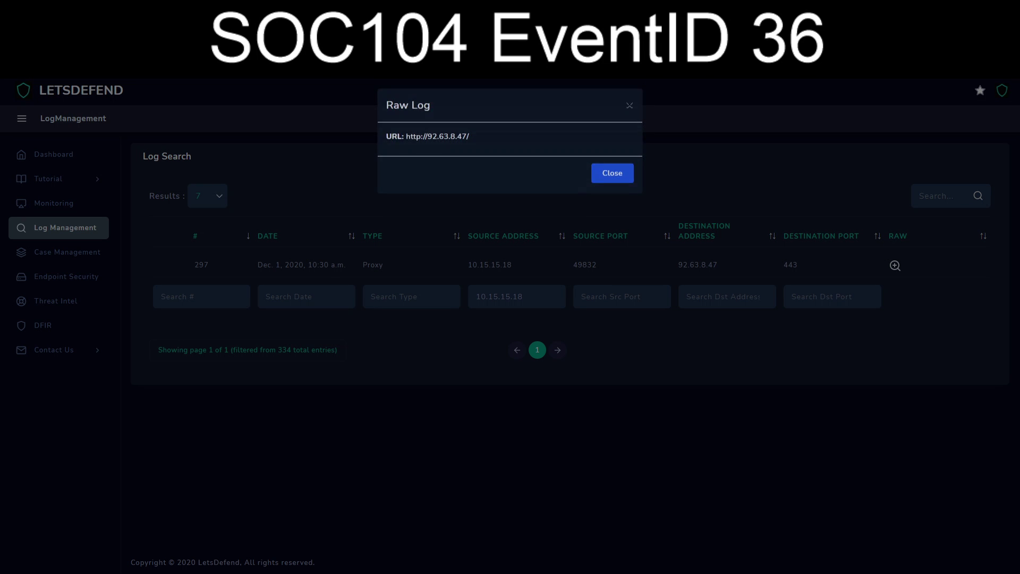
pyautogui.click(895, 266)
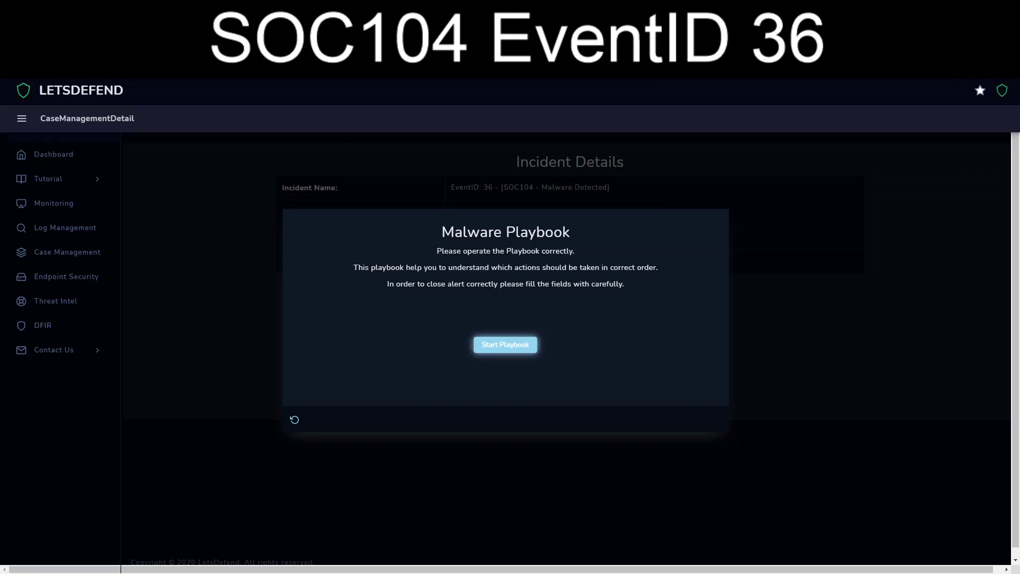
# Start the Malware Playbook for the EventID 36 incident
pyautogui.press('Return')
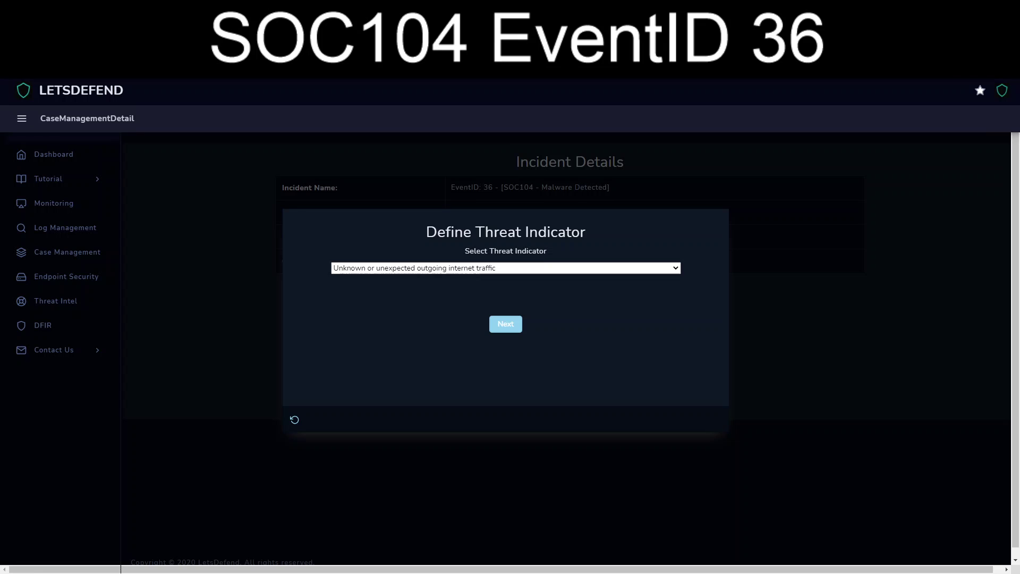
# Pick the anti-virus malfunctioning indicator, answer the quarantine question, and mark the malware Malicious
pyautogui.press('Down')
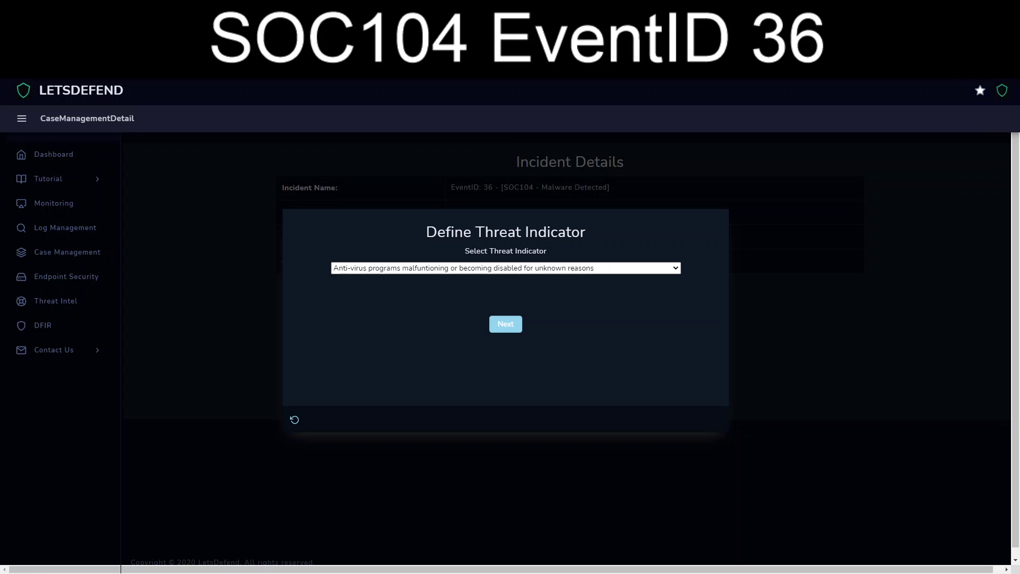
pyautogui.press('Tab')
pyautogui.press('Return')
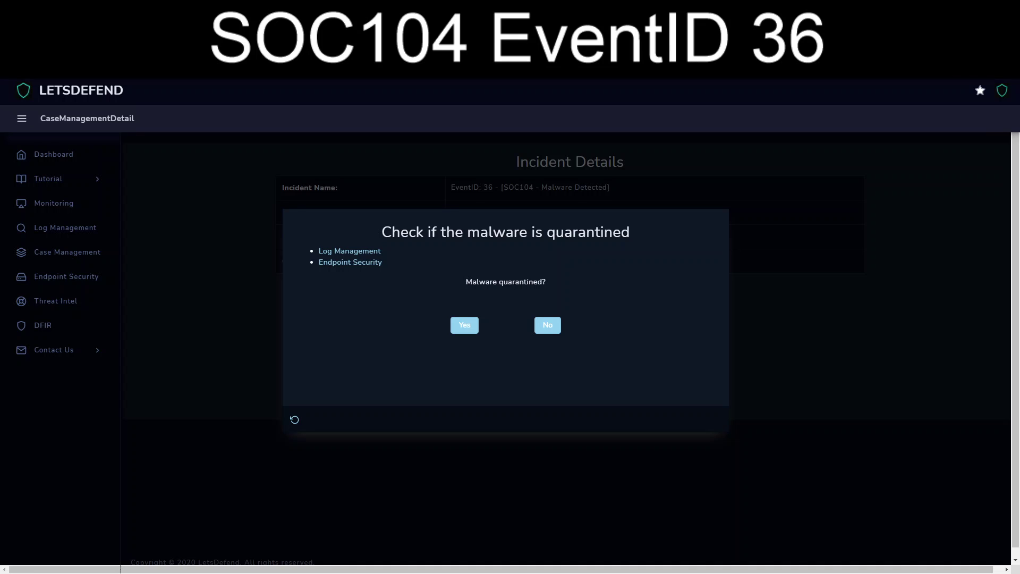
pyautogui.click(547, 324)
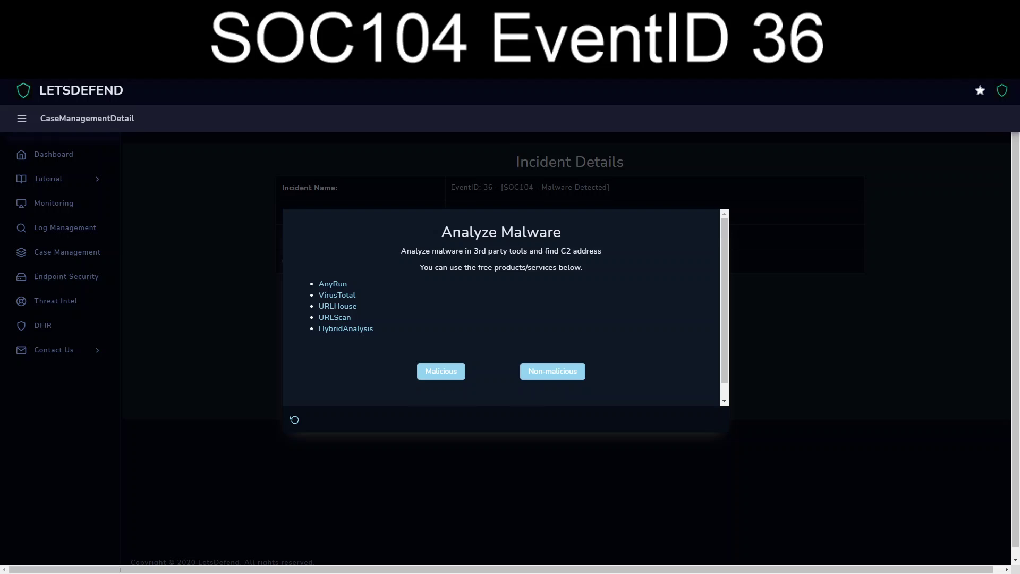
pyautogui.click(441, 370)
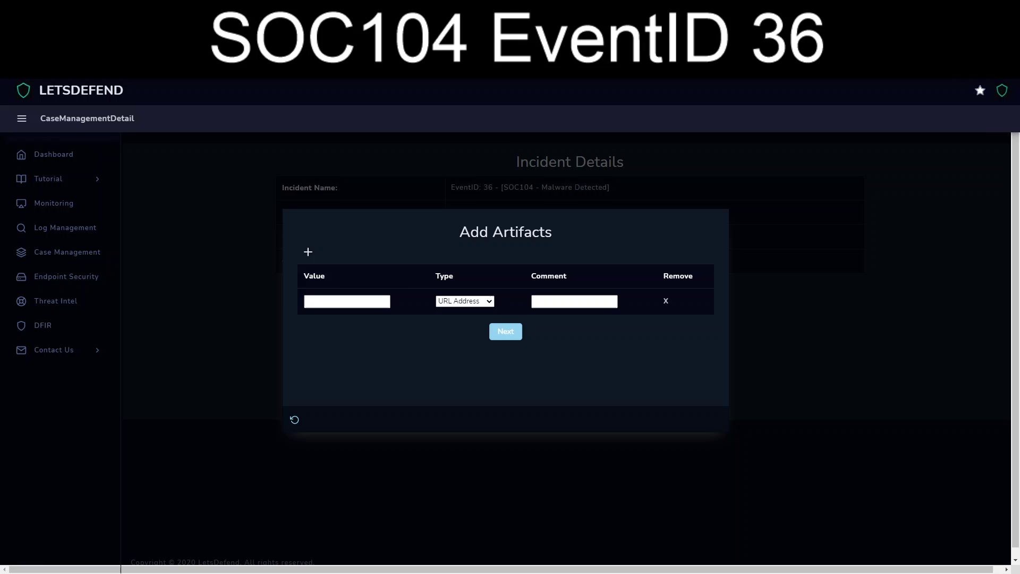
# Add the VirusTotal MD5 hash as an artifact and a second IP Address row
pyautogui.press('Down')
pyautogui.press('Down')
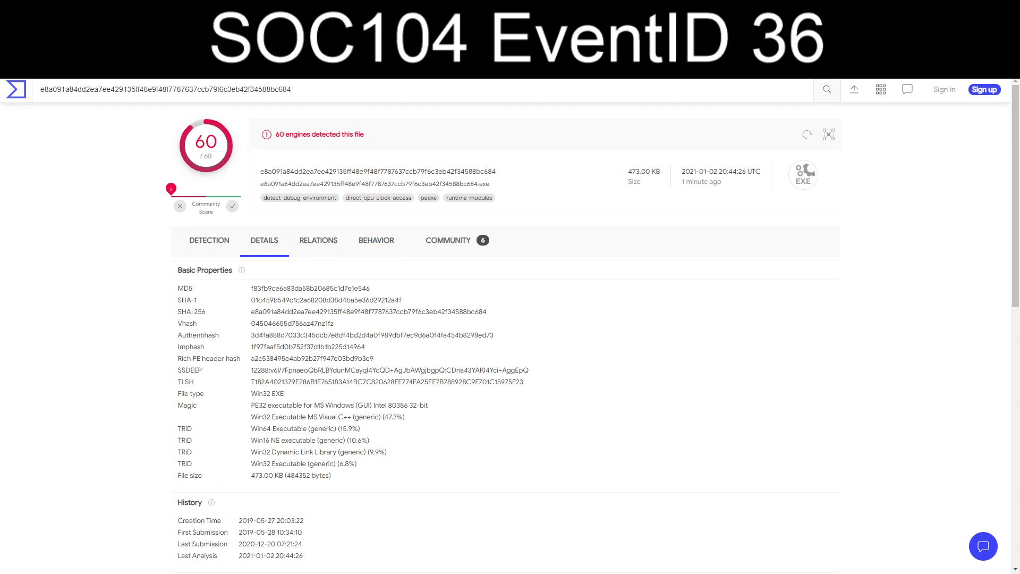
pyautogui.doubleClick(310, 288)
pyautogui.hotkey('ctrl', 'c')
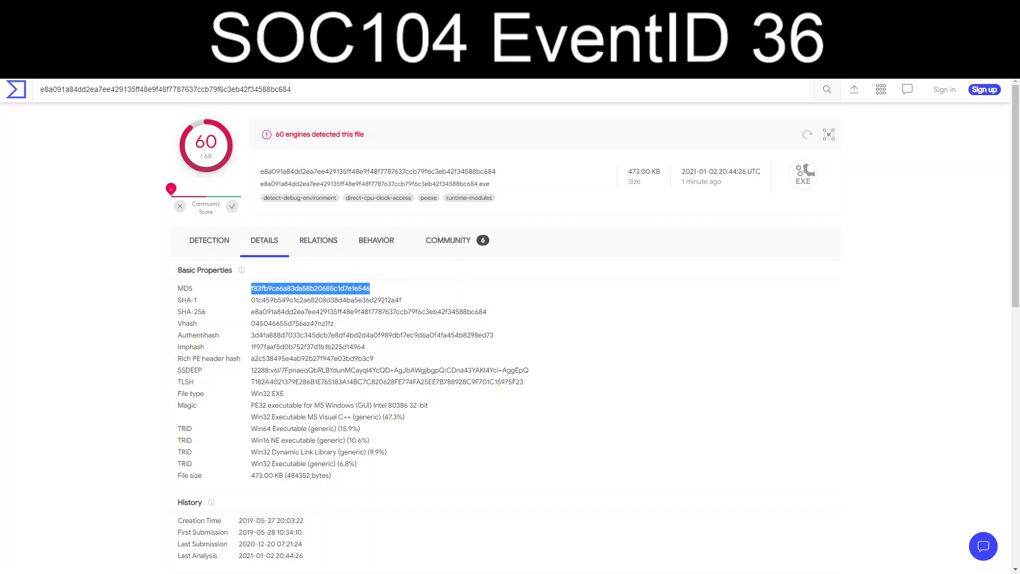
pyautogui.hotkey('ctrl', 'Tab')
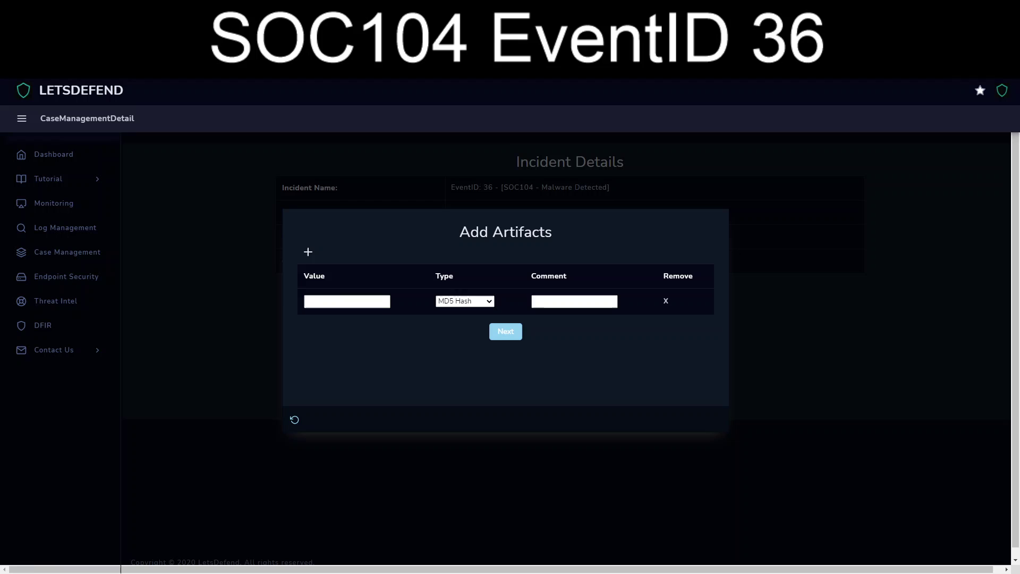
pyautogui.hotkey('ctrl', 'v')
pyautogui.press('Tab')
pyautogui.write('Maze Ran')
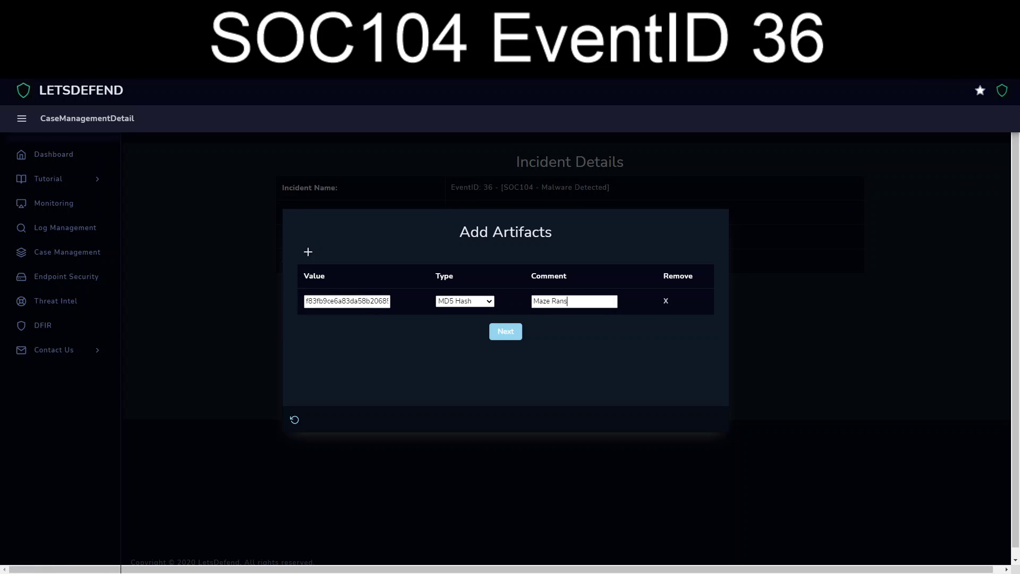
pyautogui.write('somware')
pyautogui.click(307, 252)
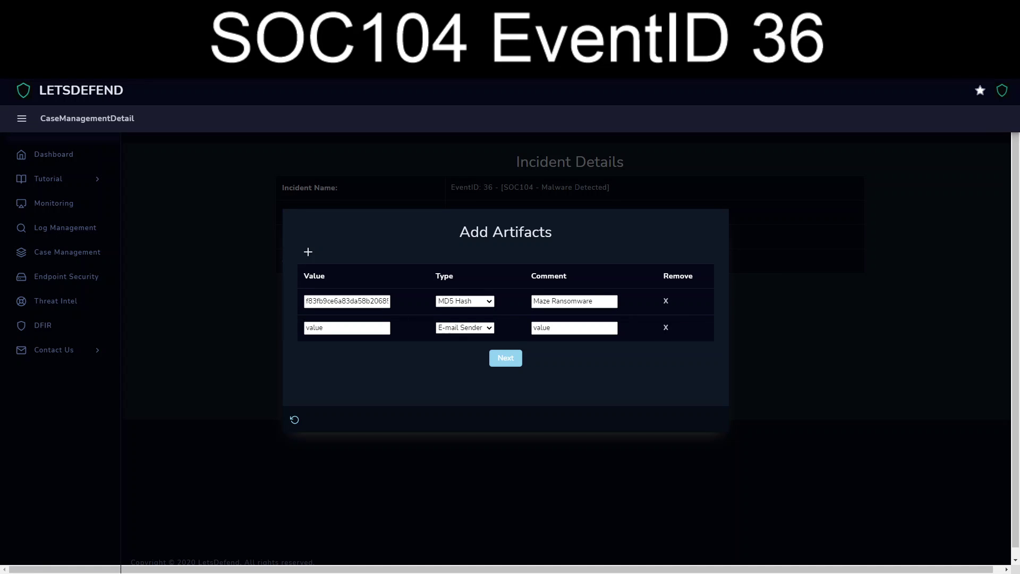
pyautogui.press('Return')
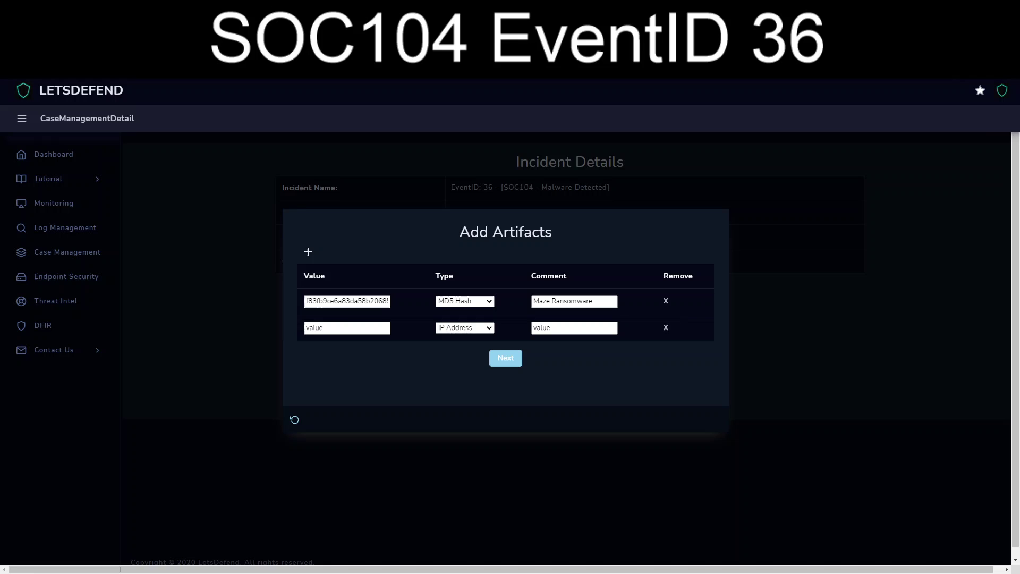
pyautogui.scroll(-5, 420, 319)
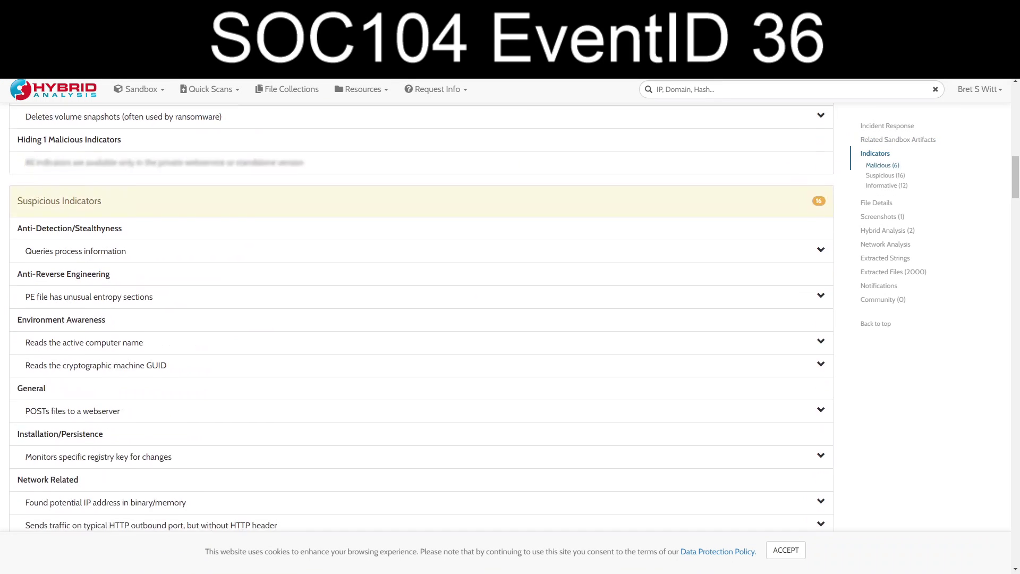
pyautogui.scroll(-5, 421, 319)
pyautogui.scroll(-5, 421, 319)
pyautogui.scroll(-2, 420, 319)
pyautogui.scroll(-1, 421, 335)
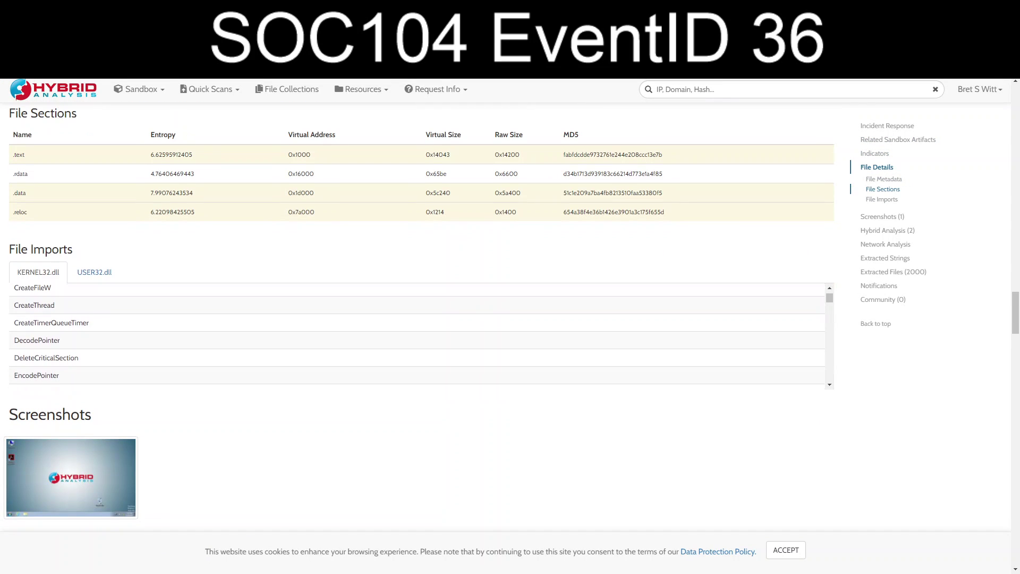
pyautogui.scroll(-3, 421, 334)
pyautogui.scroll(-3, 421, 335)
pyautogui.scroll(-3, 421, 335)
pyautogui.scroll(-3, 420, 335)
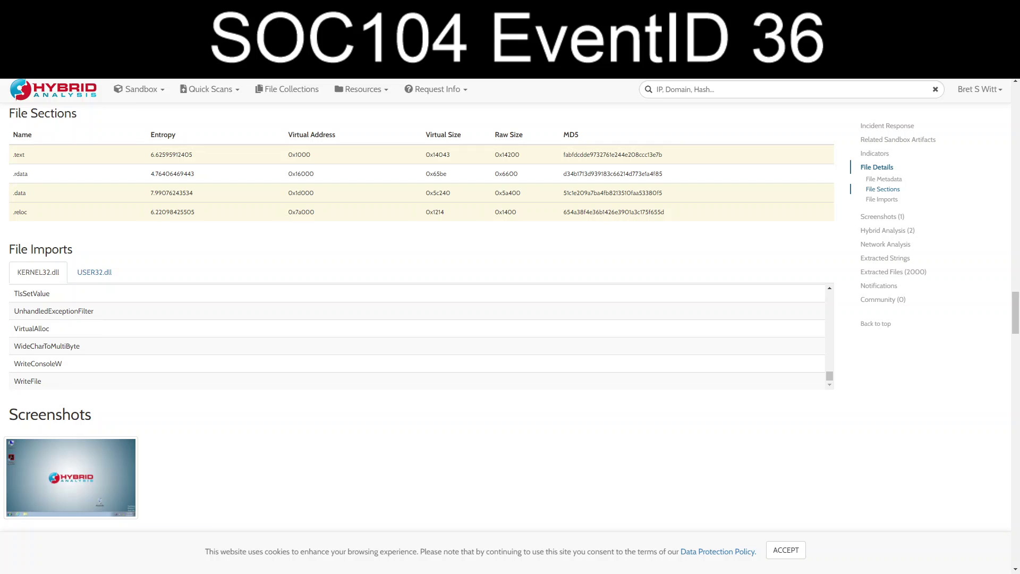
pyautogui.scroll(-1, 420, 319)
pyautogui.scroll(-2, 421, 319)
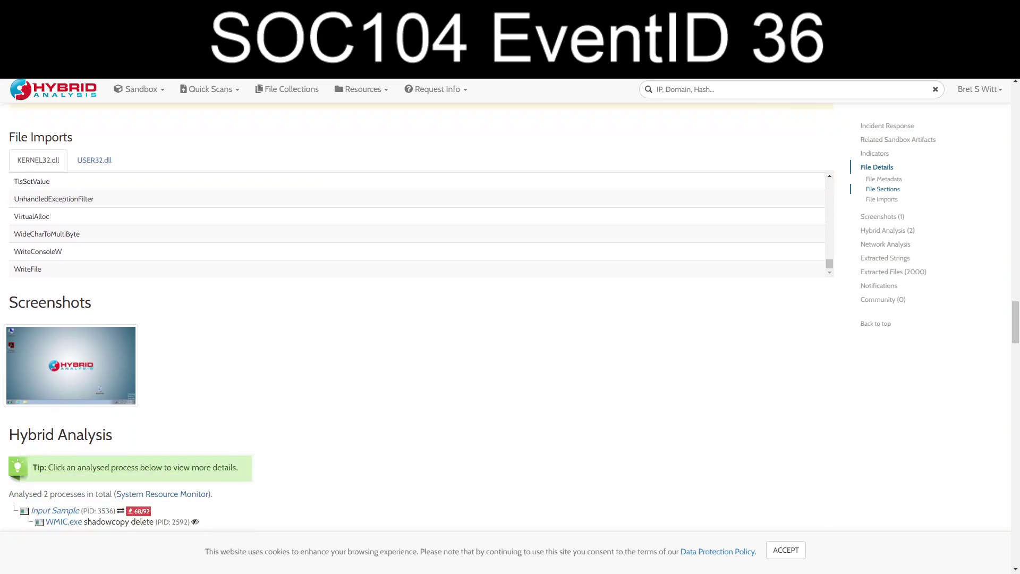
pyautogui.scroll(-3, 421, 320)
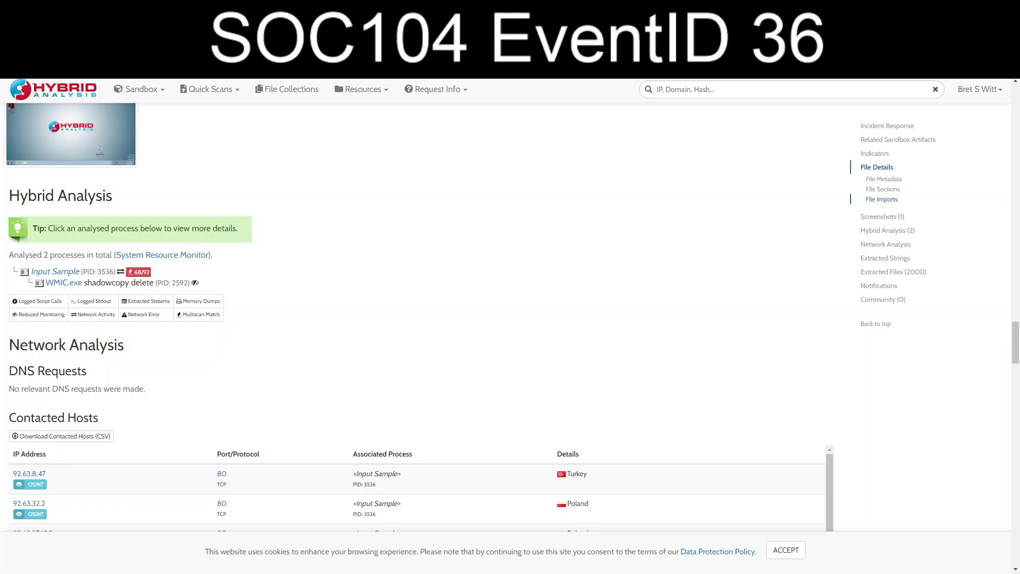
pyautogui.scroll(-1, 420, 319)
pyautogui.scroll(-2, 420, 318)
pyautogui.scroll(1, 420, 319)
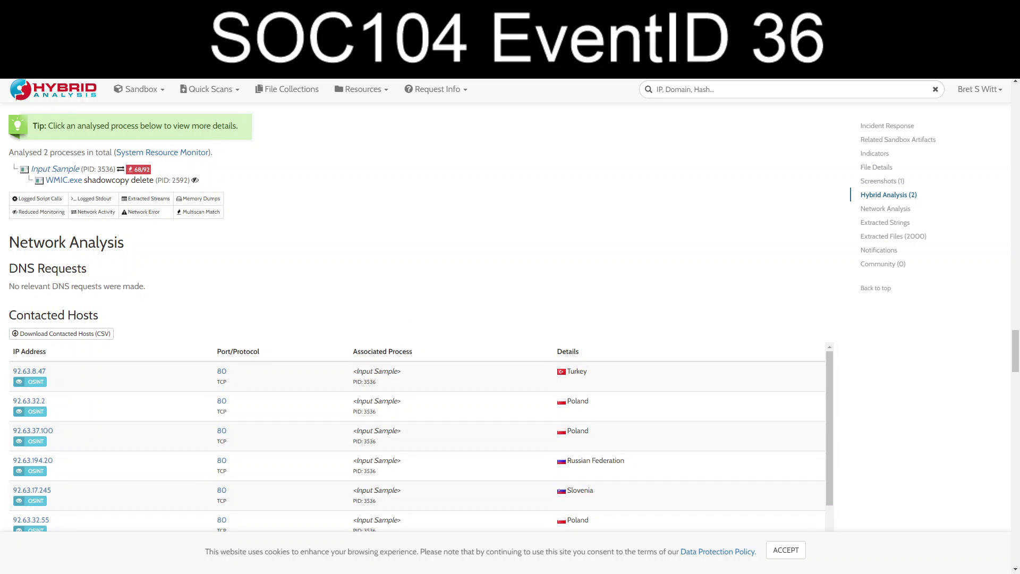
pyautogui.scroll(-2, 421, 406)
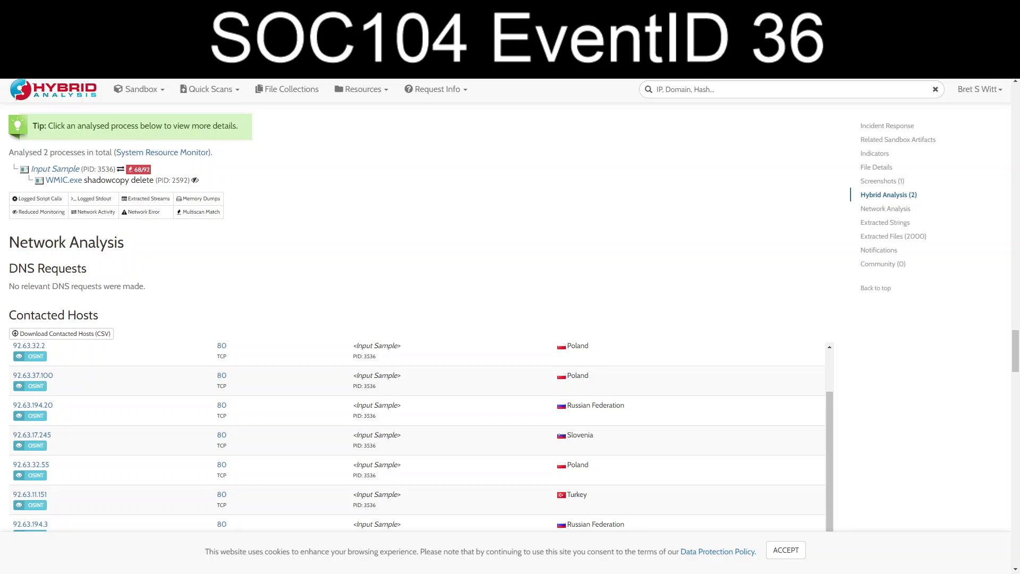
pyautogui.scroll(-5, 421, 319)
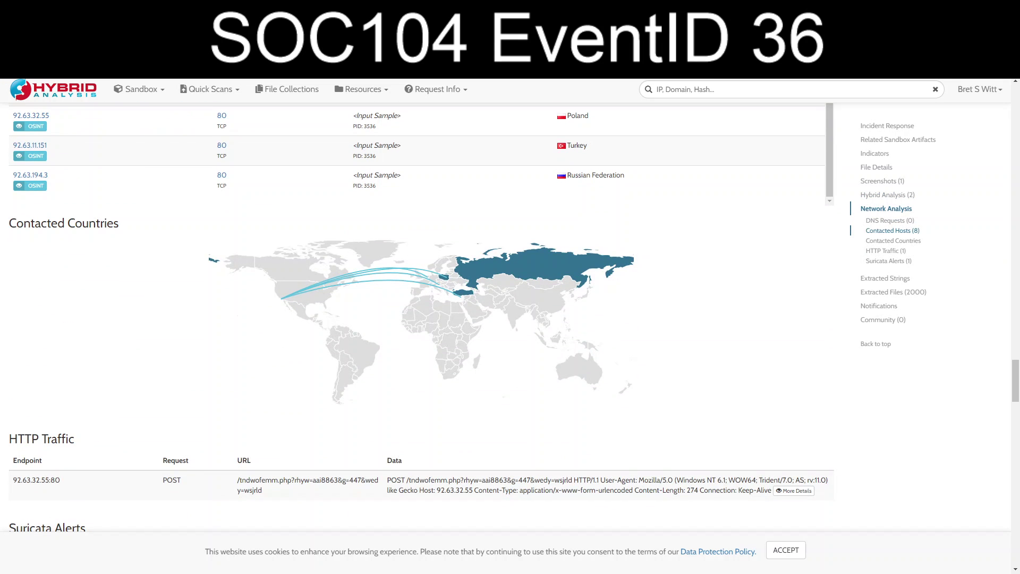
pyautogui.scroll(2, 420, 319)
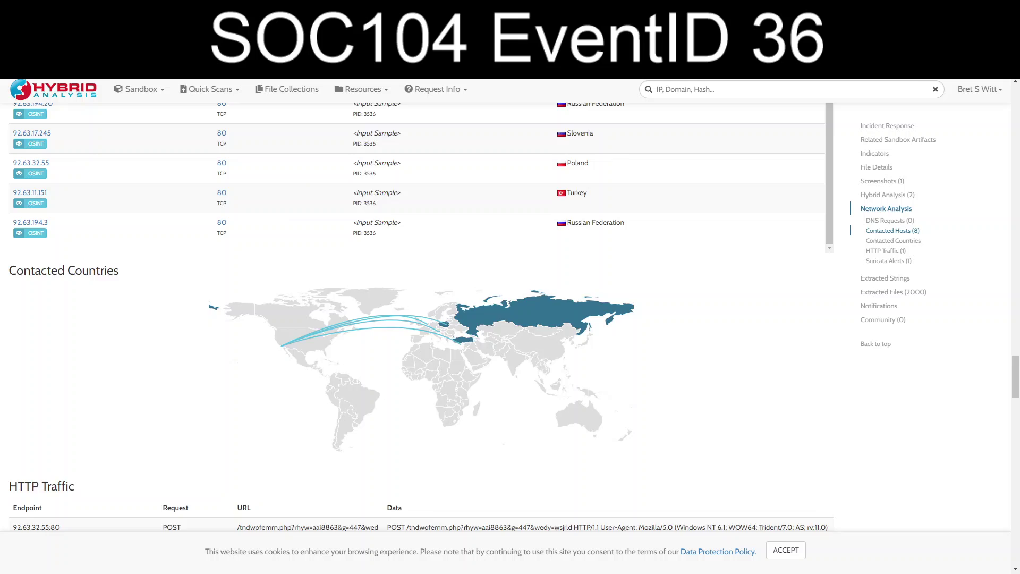
pyautogui.scroll(3, 421, 318)
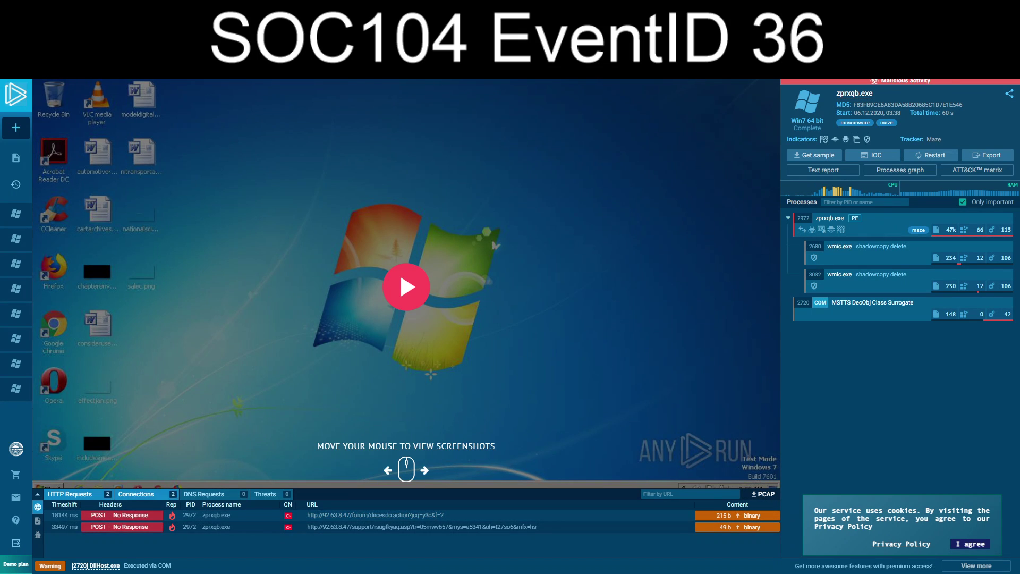
# Show ANY.RUN's Connections list, revealing TCP traffic to 92.63.8.47 on port 80
pyautogui.click(136, 494)
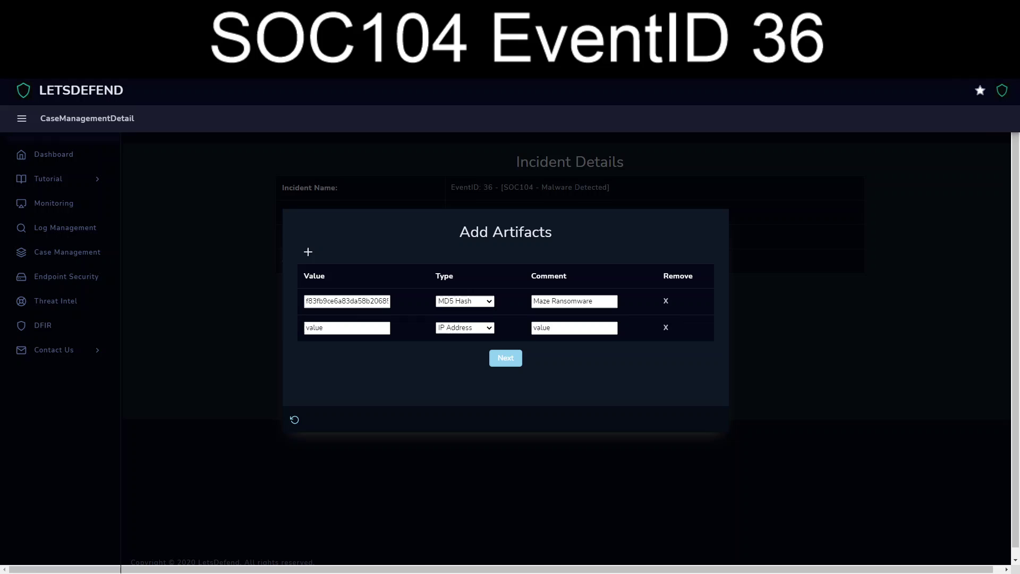
# Enter 92.63.8.47 as the second artifact with comment C2, then view the proxy log's raw URL
pyautogui.press('BackSpace')
pyautogui.press('BackSpace')
pyautogui.press('BackSpace')
pyautogui.press('BackSpace')
pyautogui.press('BackSpace')
pyautogui.write('92.63.8.47')
pyautogui.press('Tab')
pyautogui.press('Tab')
pyautogui.press('Tab')
pyautogui.press('Tab')
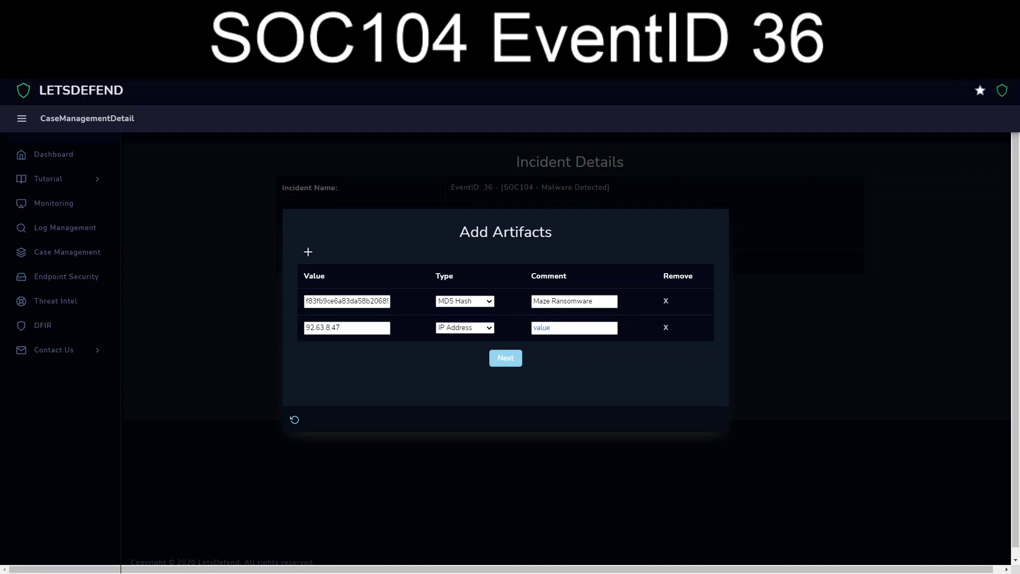
pyautogui.write('C@')
pyautogui.press('BackSpace')
pyautogui.write('2')
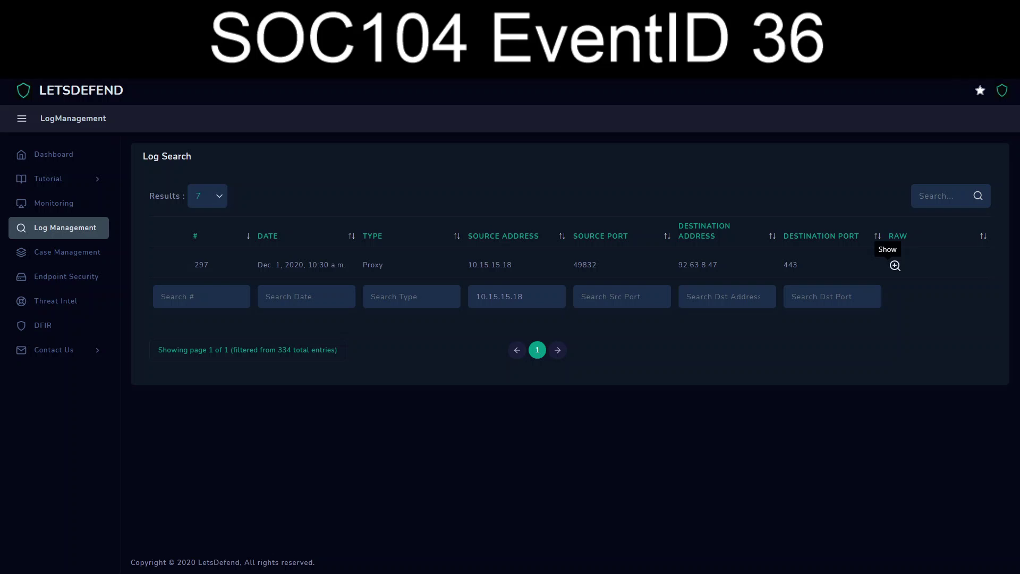
pyautogui.click(898, 265)
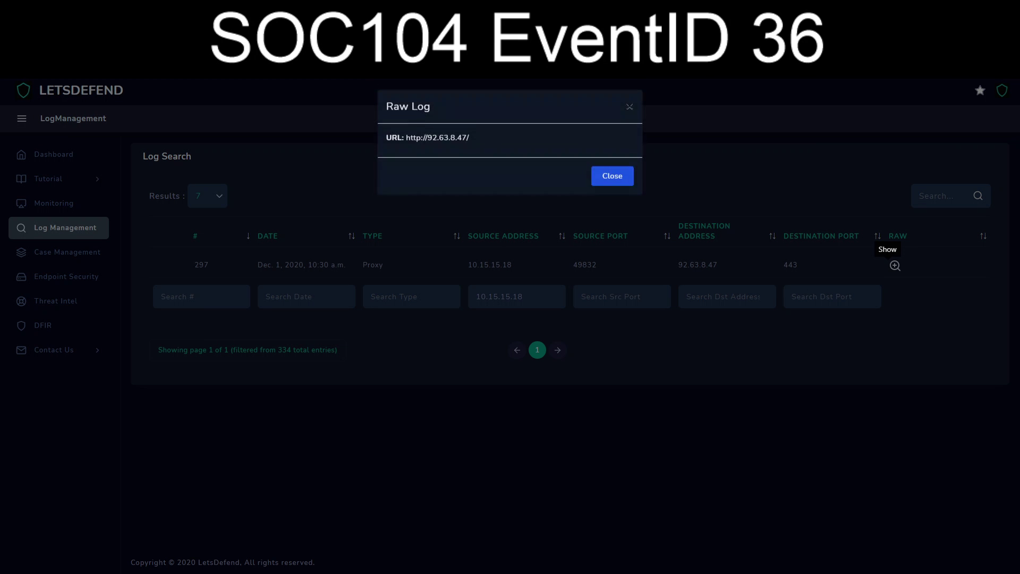
pyautogui.moveTo(470, 138); pyautogui.dragTo(409, 138)
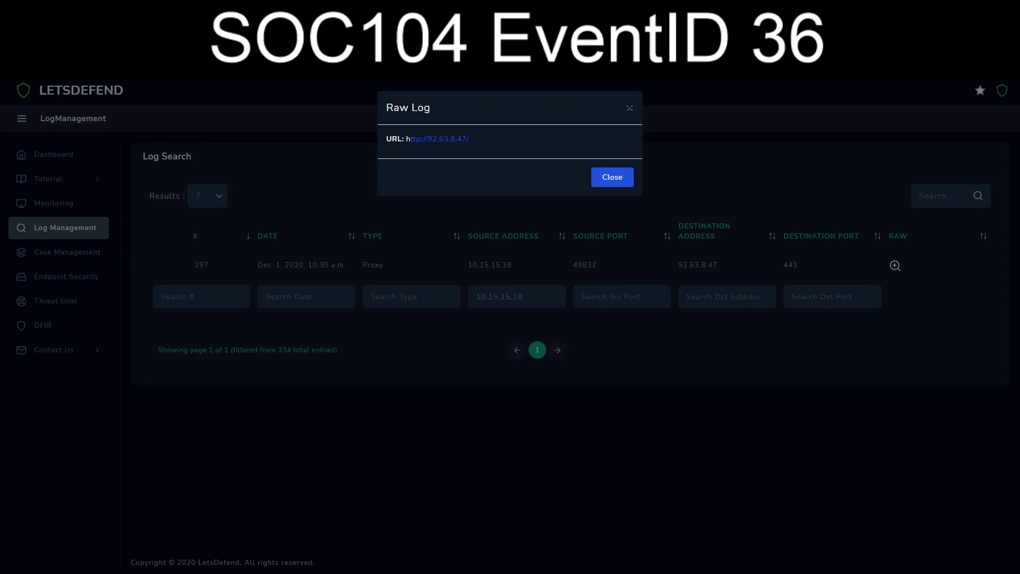
pyautogui.click(612, 177)
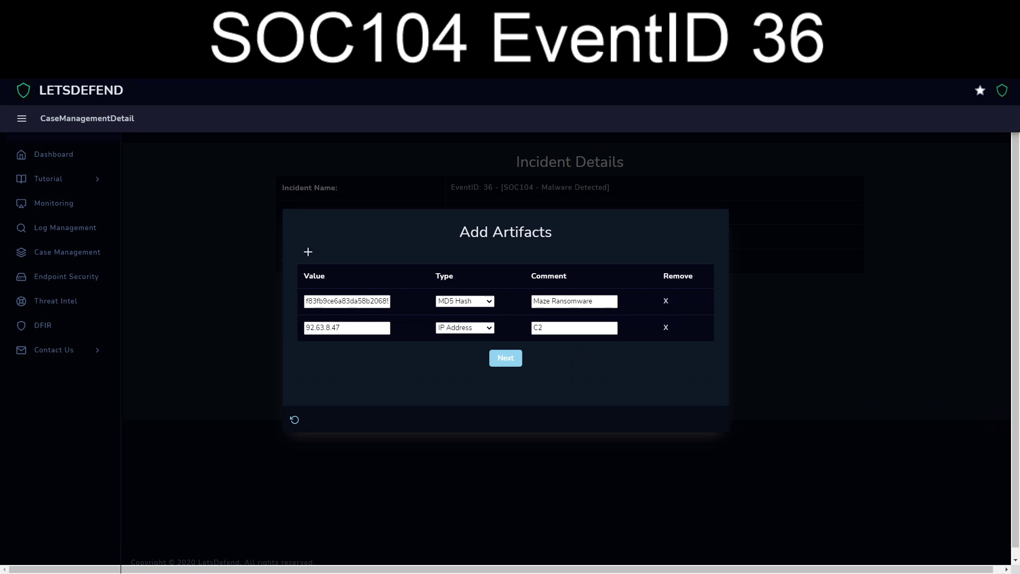
pyautogui.click(308, 252)
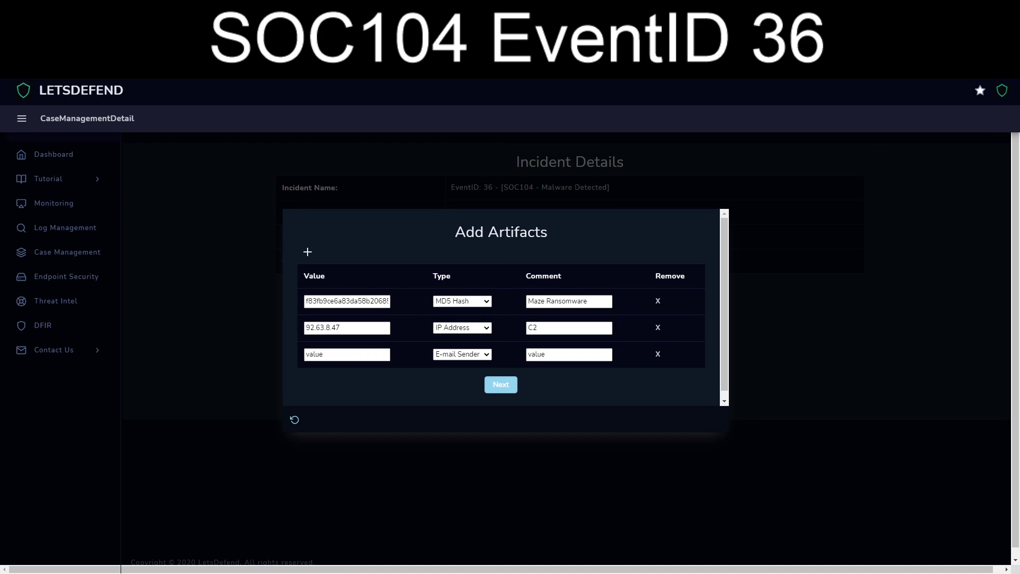
pyautogui.write('http://92.63.8.47/')
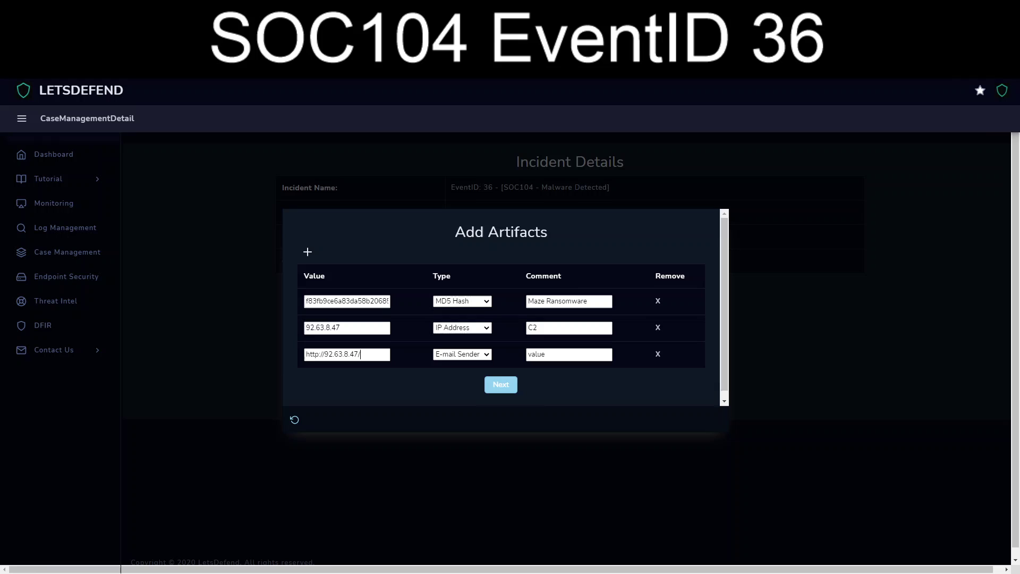
pyautogui.press('Tab')
pyautogui.press('Down')
pyautogui.press('Tab')
pyautogui.write('C2')
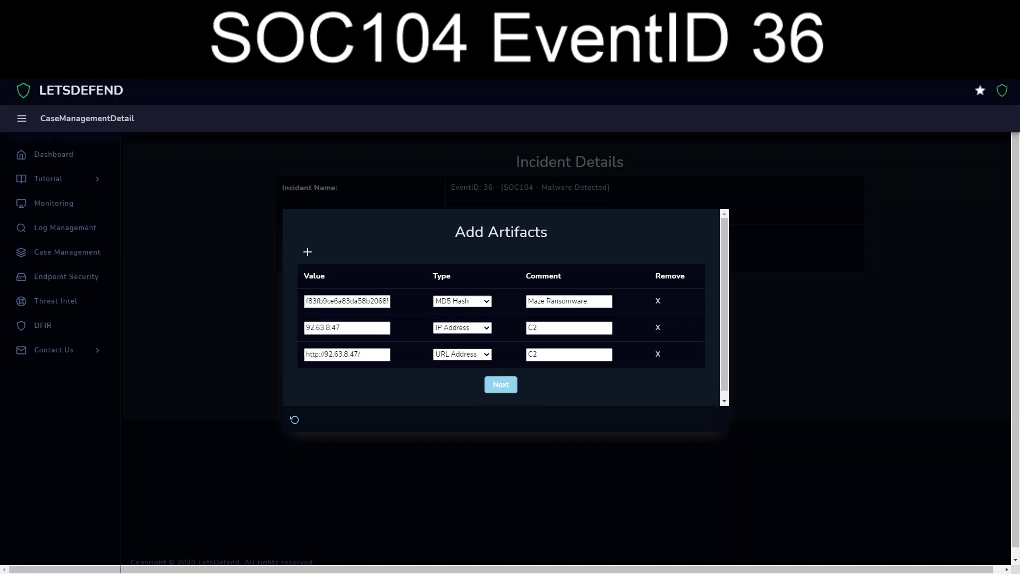
pyautogui.press('Tab')
pyautogui.press('Return')
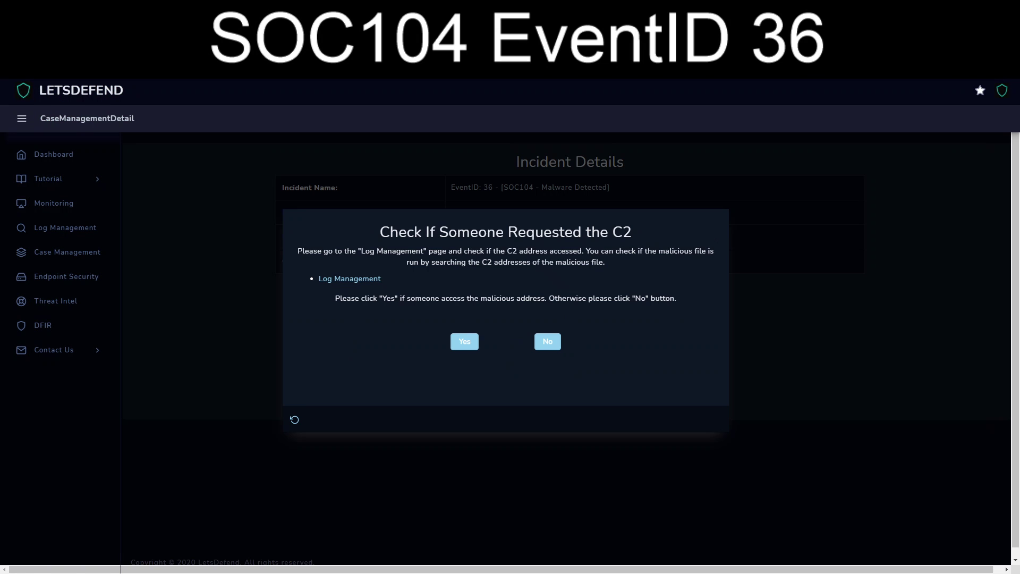
# Answer Yes to the C2 request, pass containment, and finish the Malware playbook
pyautogui.click(465, 341)
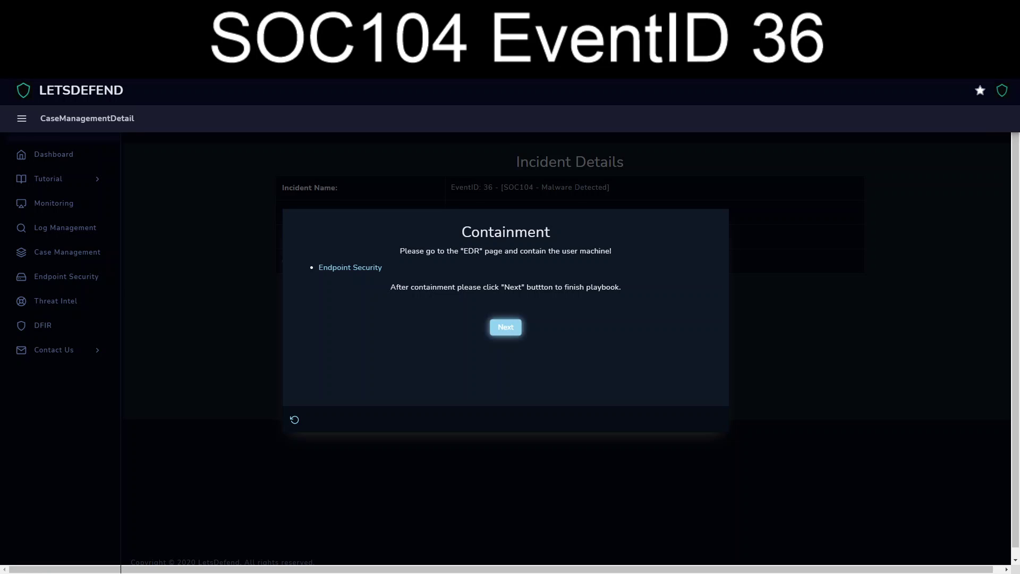
pyautogui.click(505, 327)
pyautogui.click(708, 415)
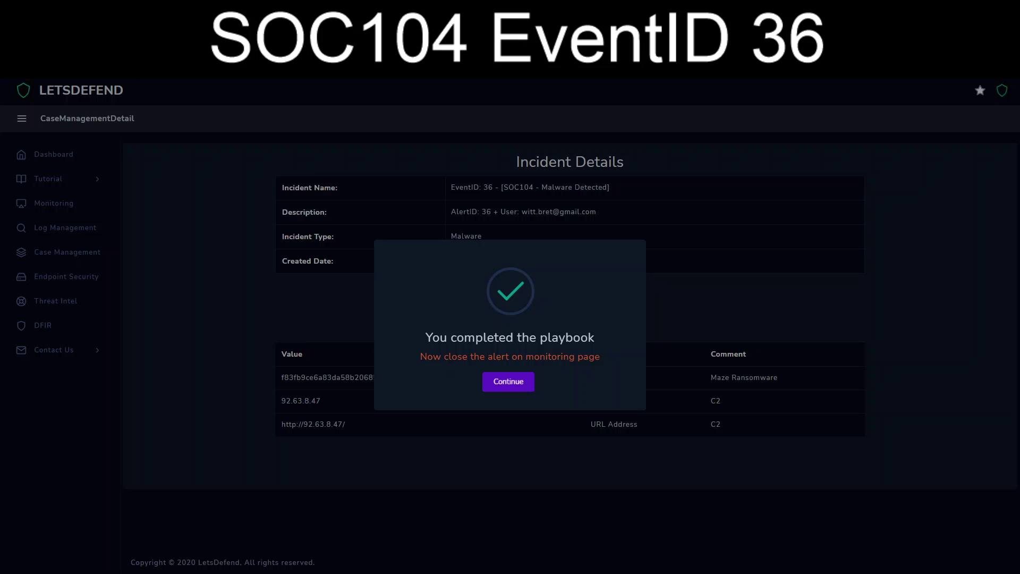
pyautogui.press('Return')
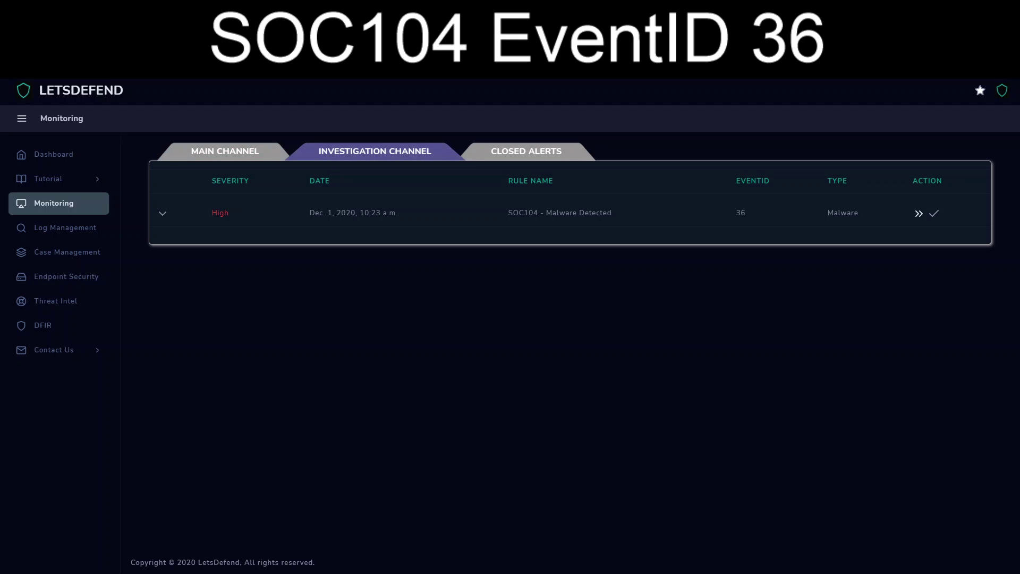
# Close EventID 36 as True Positive, noting the Maze Ransomware infection and the local segment check
pyautogui.click(934, 213)
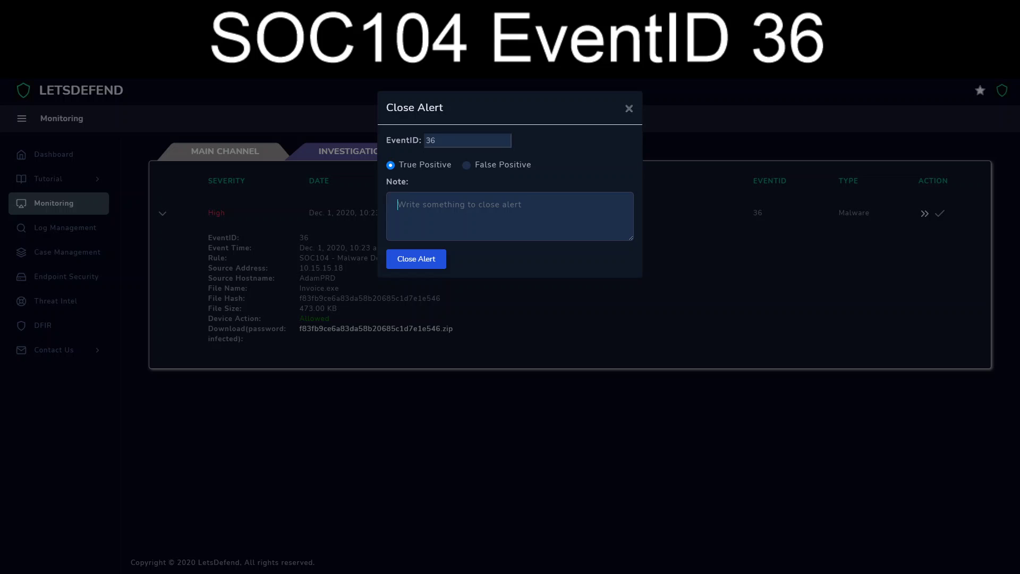
pyautogui.write('Maze R')
pyautogui.write('ansomware infec')
pyautogui.write('tion, no ')
pyautogui.write('agents i')
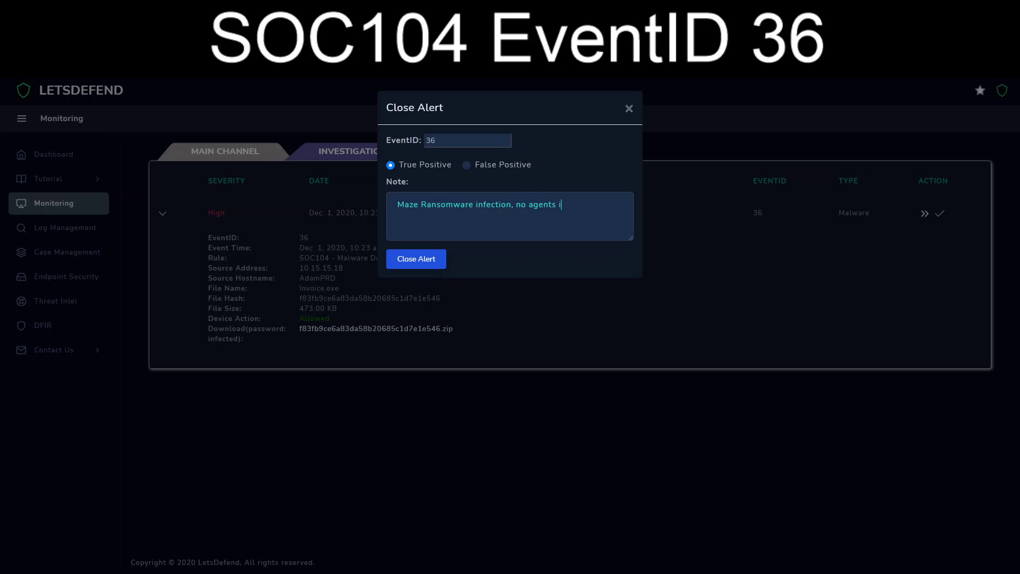
pyautogui.write('nstalled on')
pyautogui.write(' Adma')
pyautogui.press('BackSpace')
pyautogui.press('BackSpace')
pyautogui.write('amPRD')
pyautogui.write(',')
pyautogui.write(',')
pyautogui.write('all ')
pyautogui.write('systems sh')
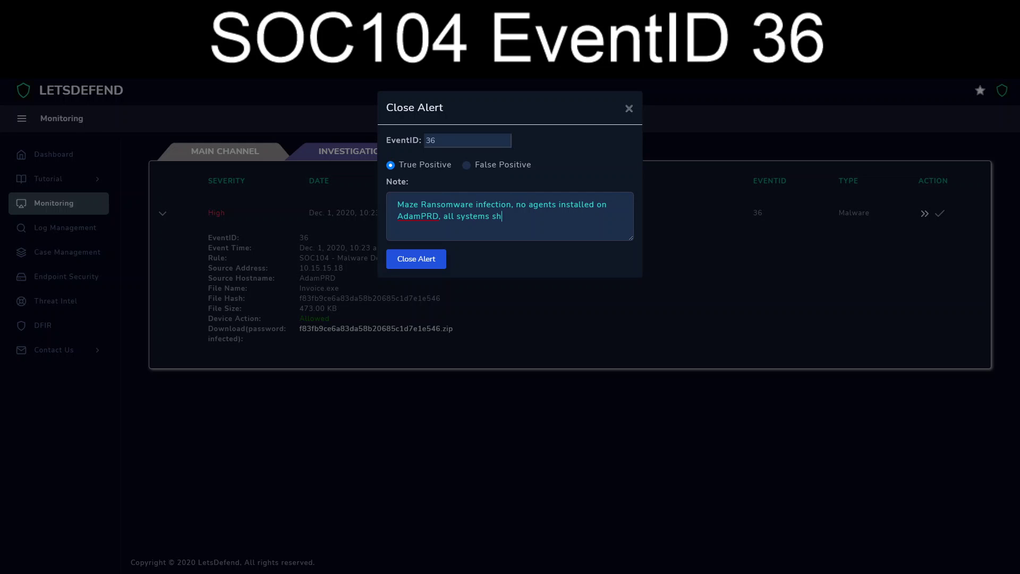
pyautogui.write('ould be che')
pyautogui.write('cked ')
pyautogui.write('on t')
pyautogui.write('he local netw')
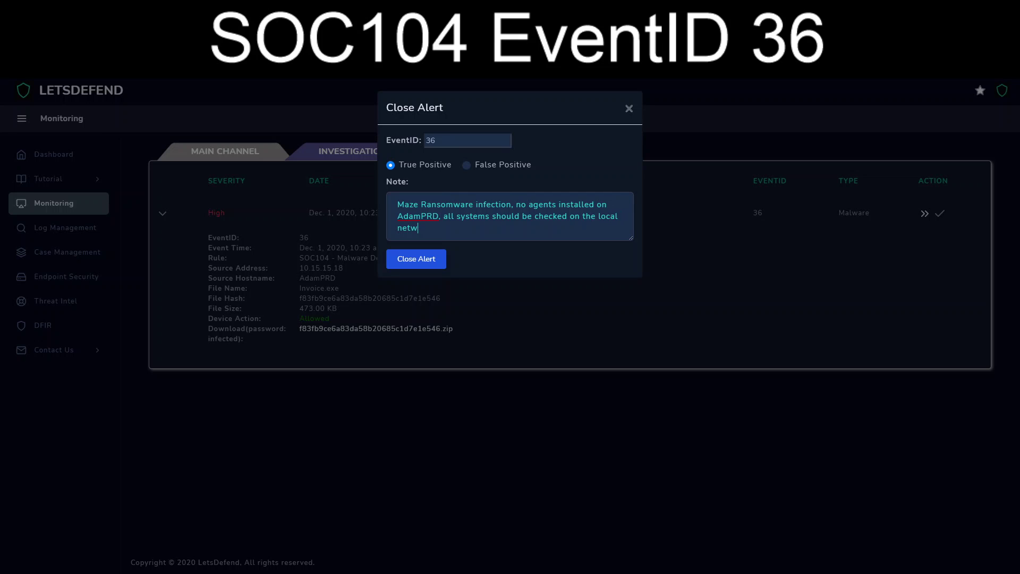
pyautogui.write('ork segment ')
pyautogui.write('.')
pyautogui.press('Tab')
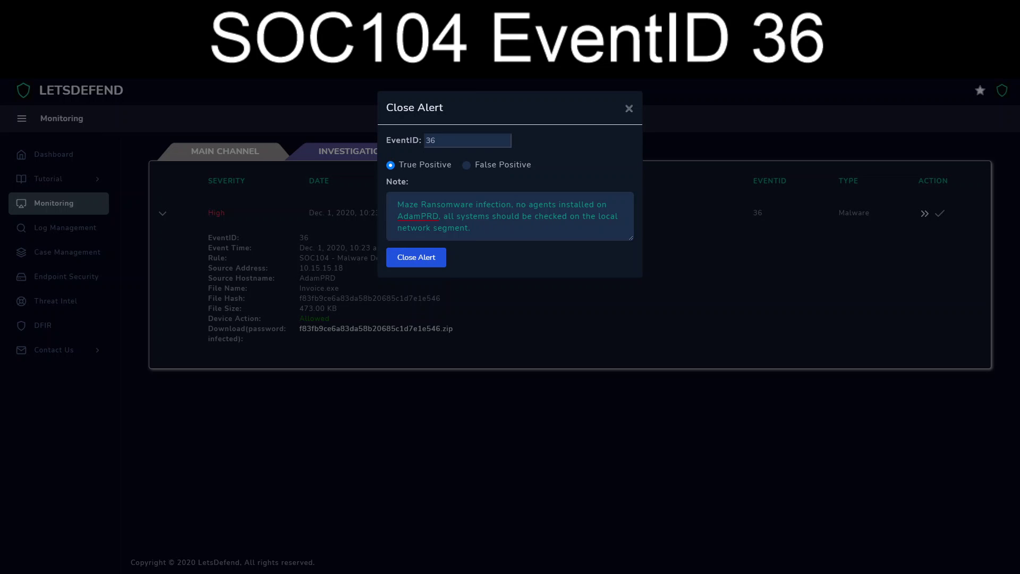
pyautogui.press('Return')
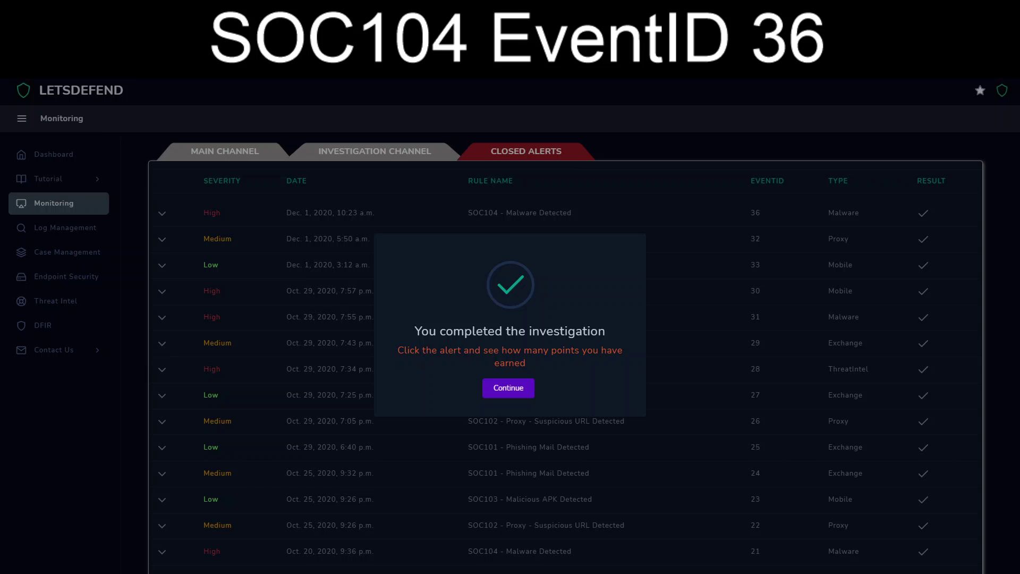
# Dismiss the investigation-completed popup to reveal the closed alerts list with EventID 36
pyautogui.press('Return')
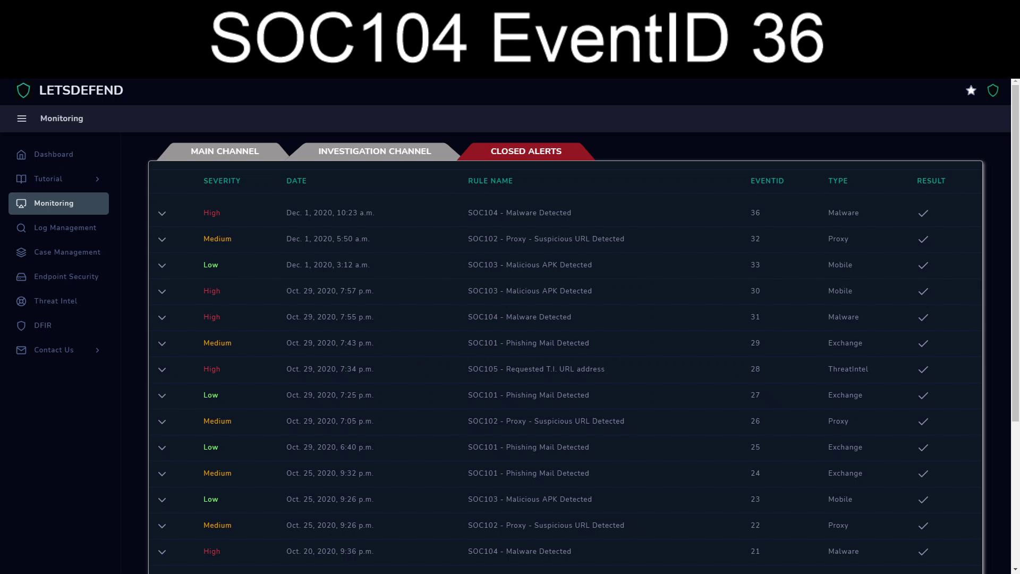